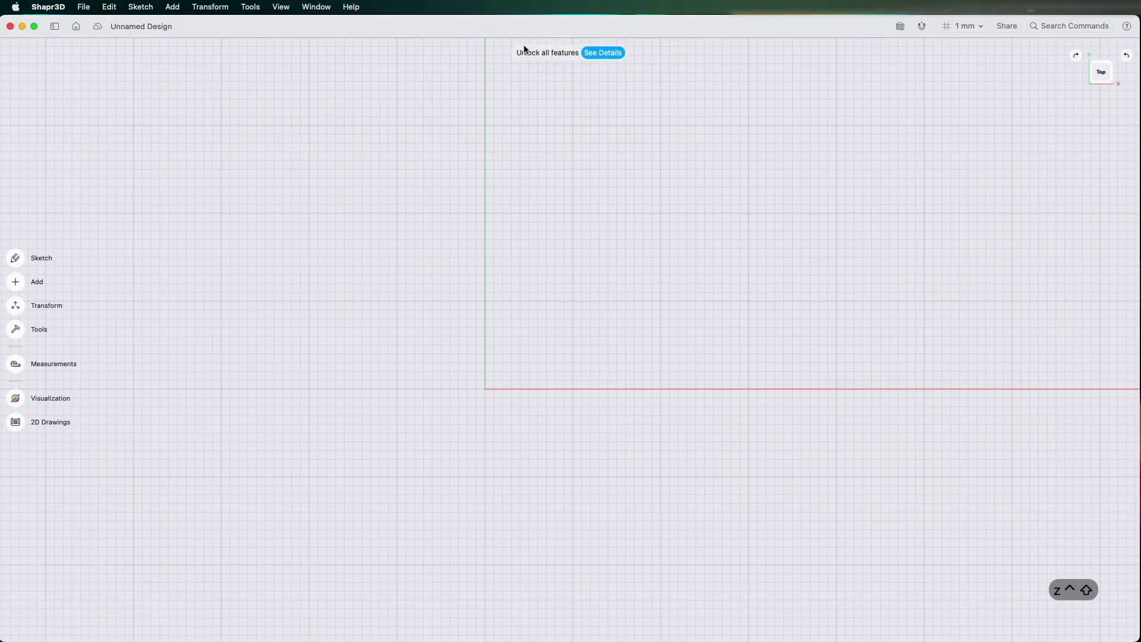
Draw a circle centred on the origin with a 50 mm diameter, cancelling a stray second circle.
scroll(555, 176, down, 5)
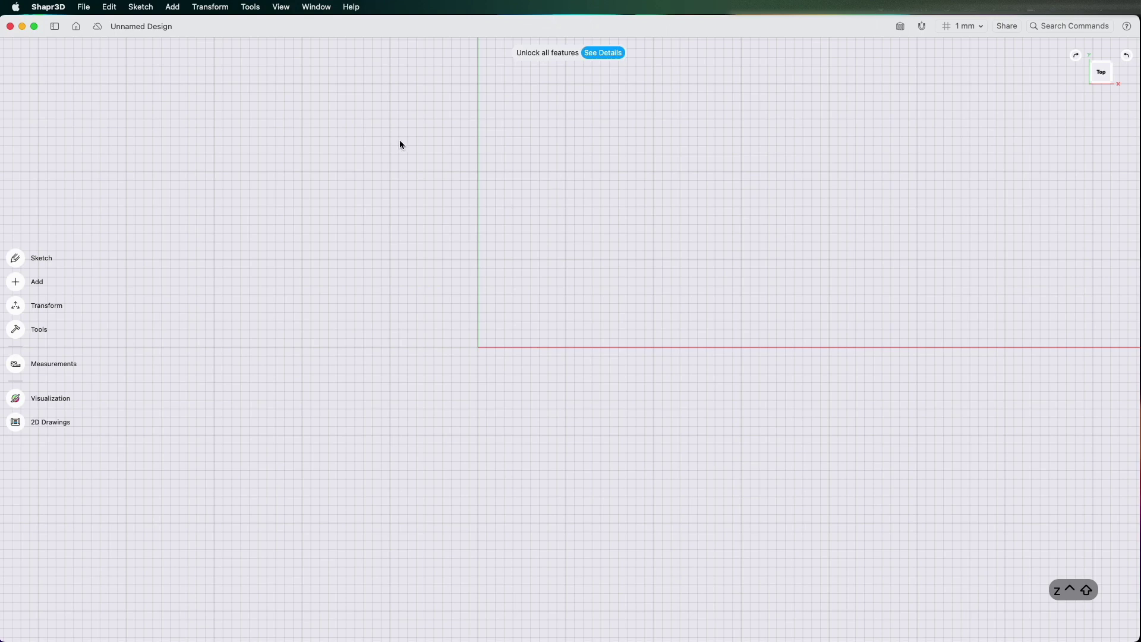
click(15, 260)
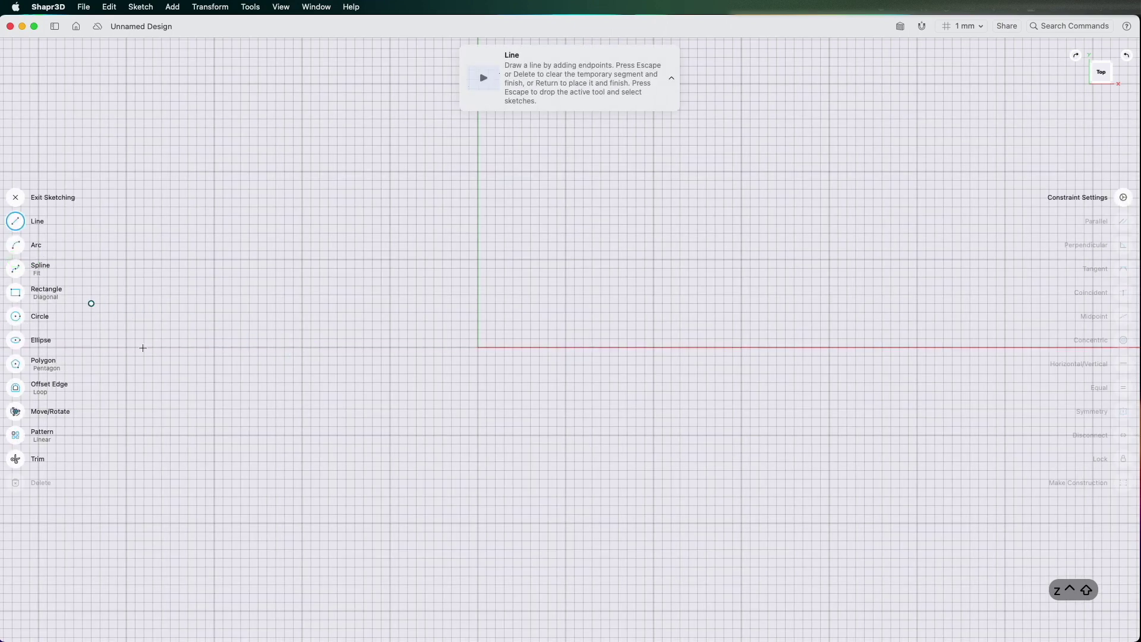
click(22, 321)
click(478, 347)
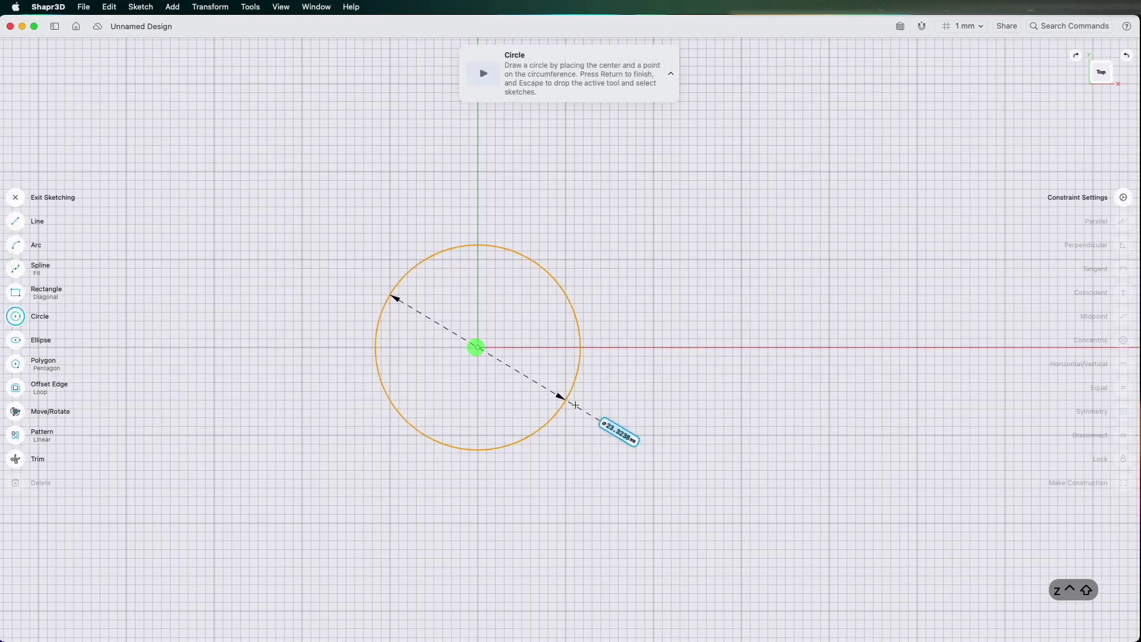
click(575, 406)
text(50)
key(Return)
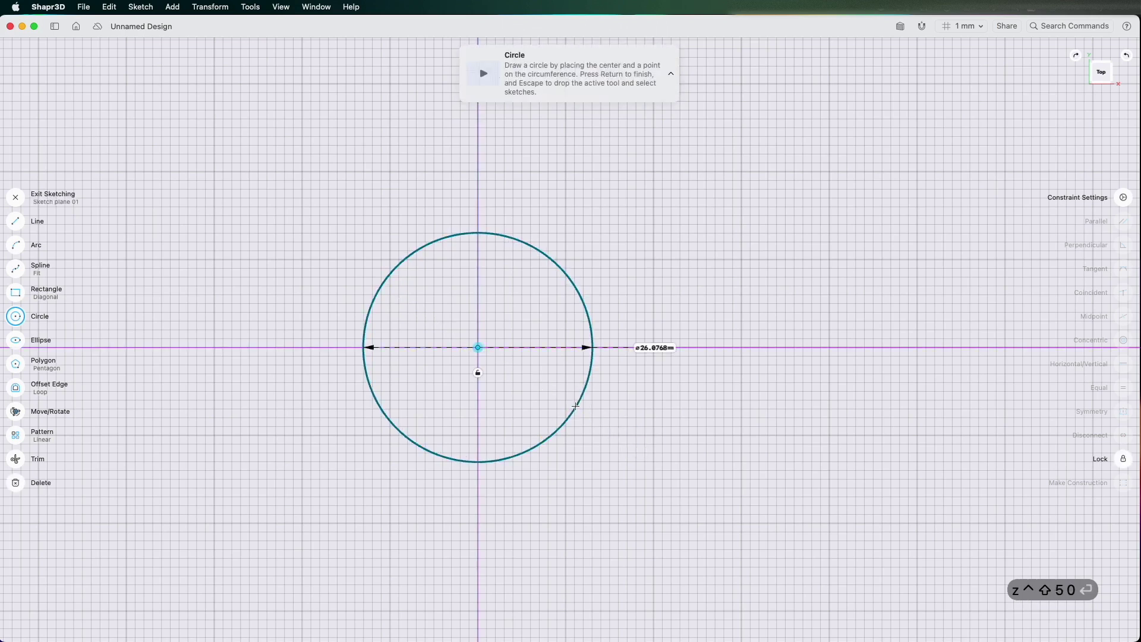
click(575, 405)
key(Escape)
Set the circle's diameter dimension to 50 and exit the sketch.
click(594, 337)
click(652, 347)
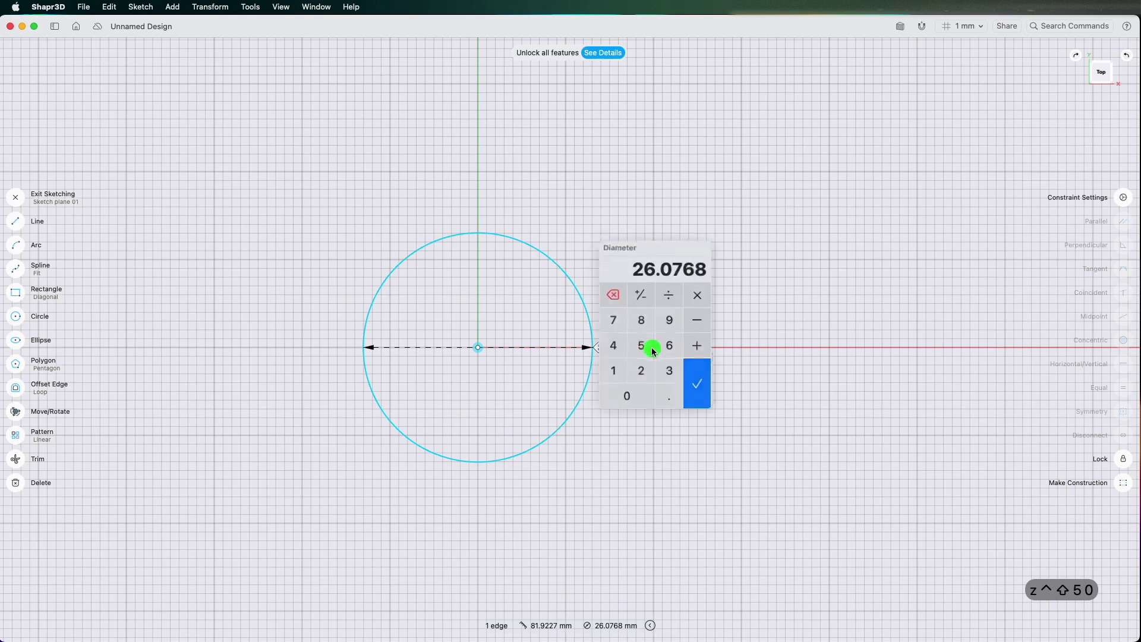
click(606, 293)
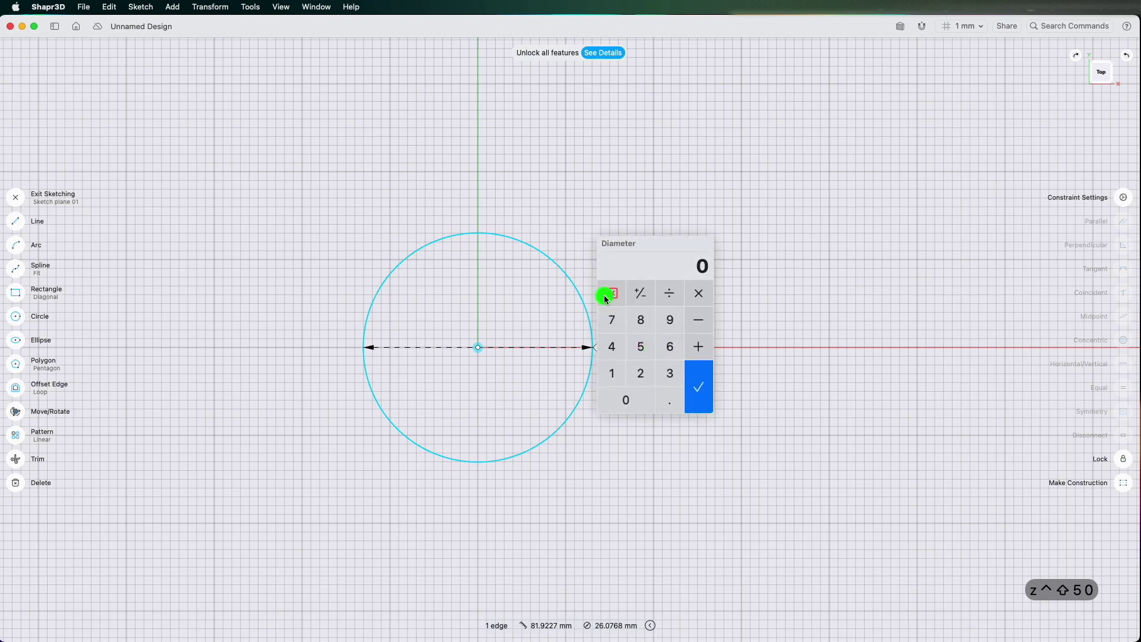
text(50)
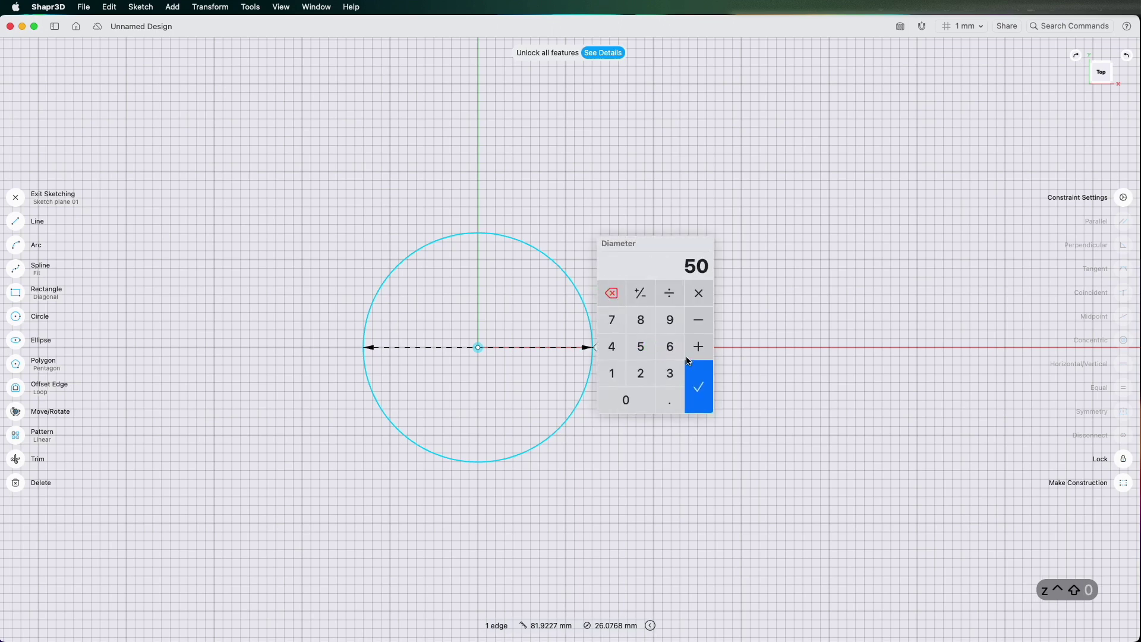
click(699, 386)
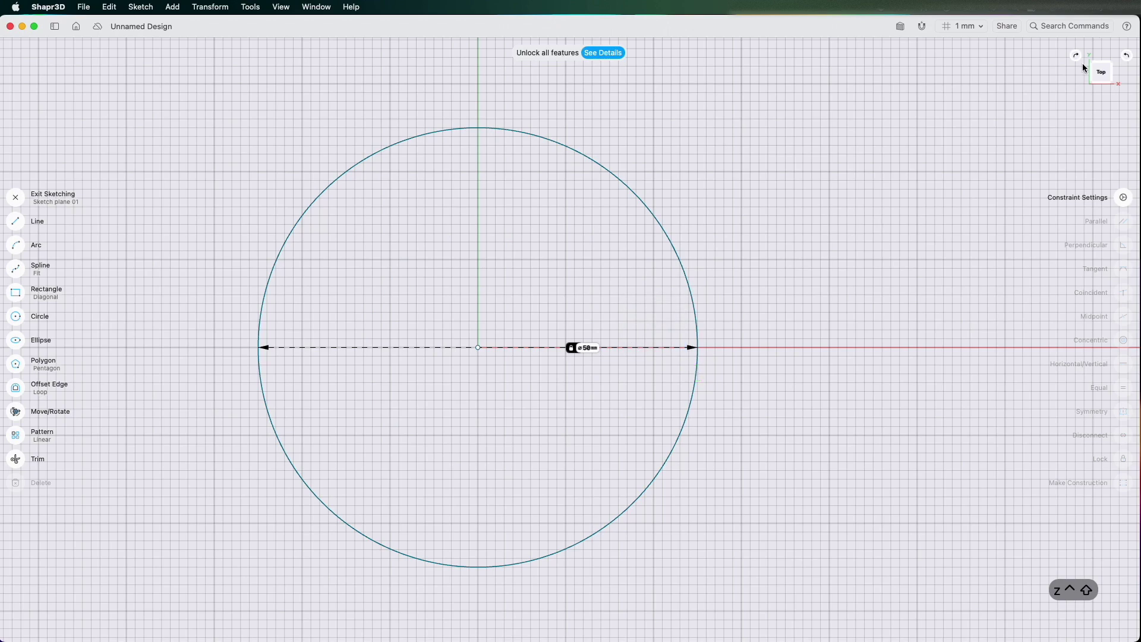
click(18, 201)
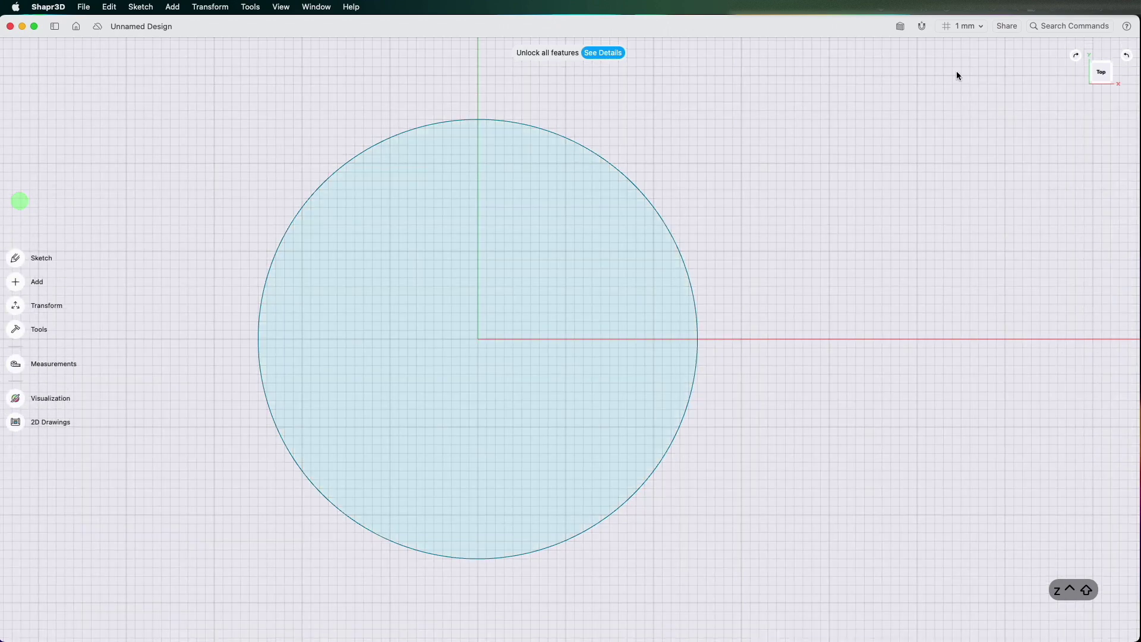
Extrude the circle face 50 mm upward into a solid cylinder in isometric view.
click(1095, 87)
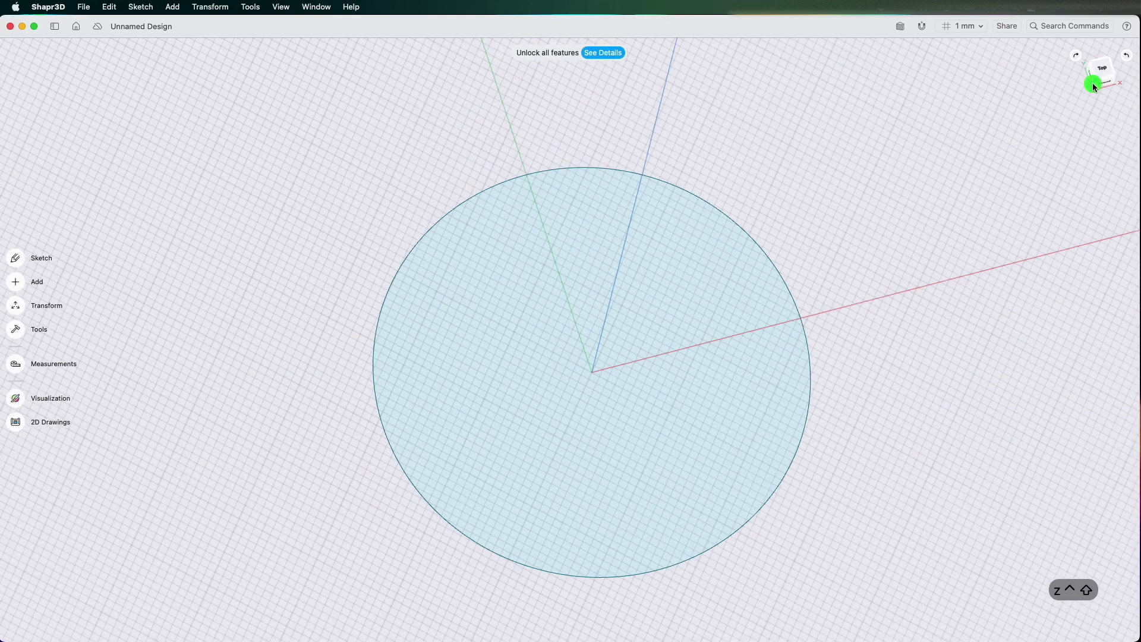
click(758, 201)
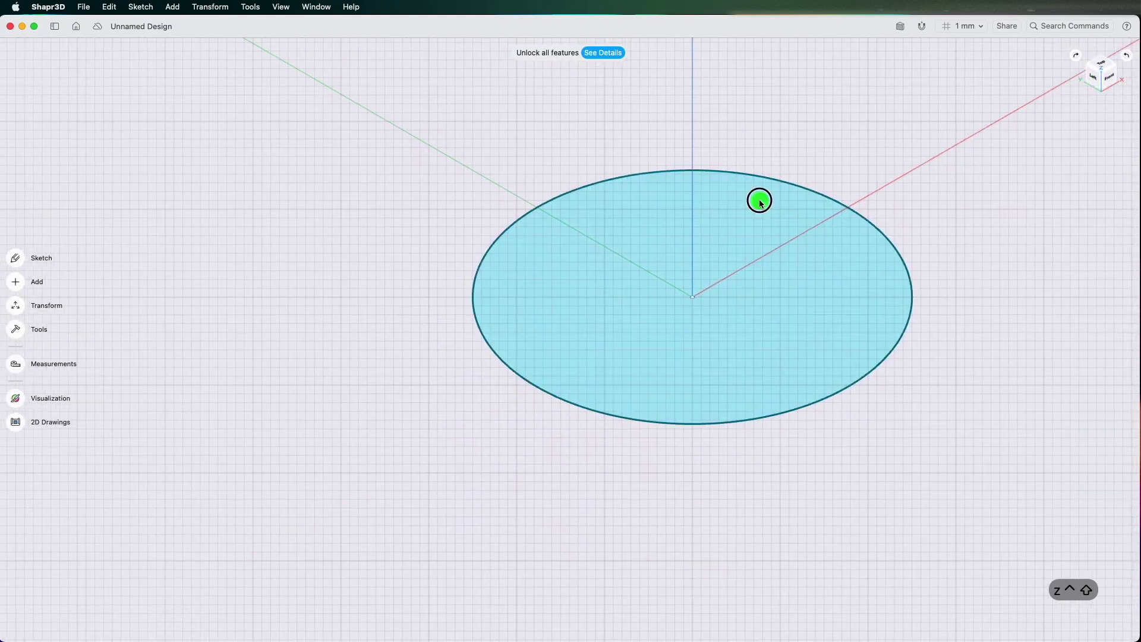
drag(723, 295, 759, 158)
text(50)
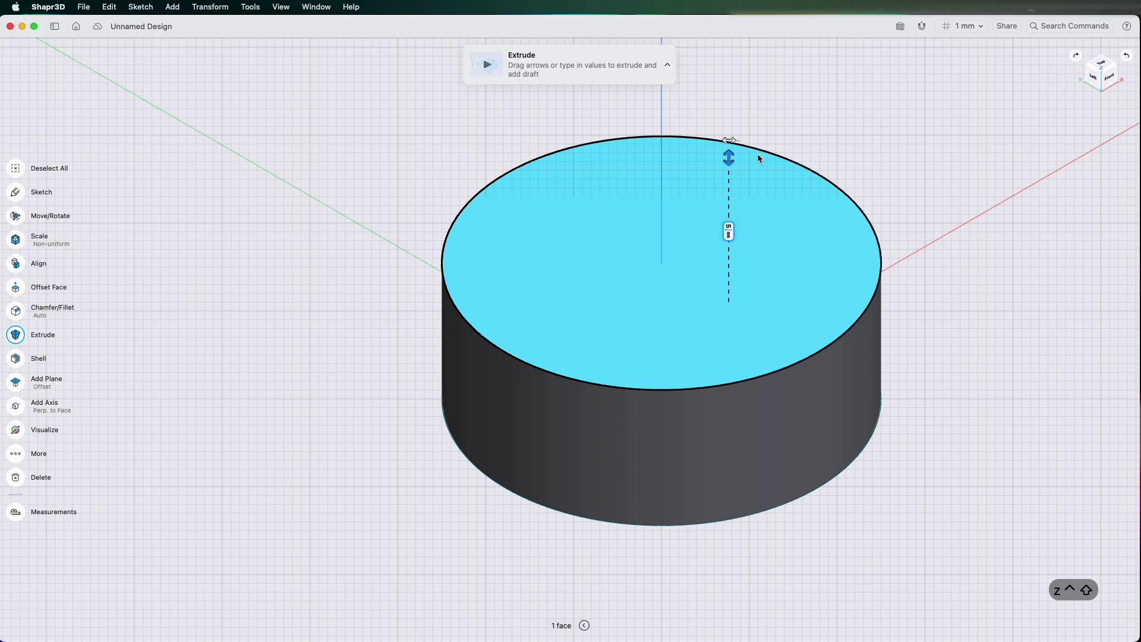
key(Return)
scroll(757, 155, up, 5)
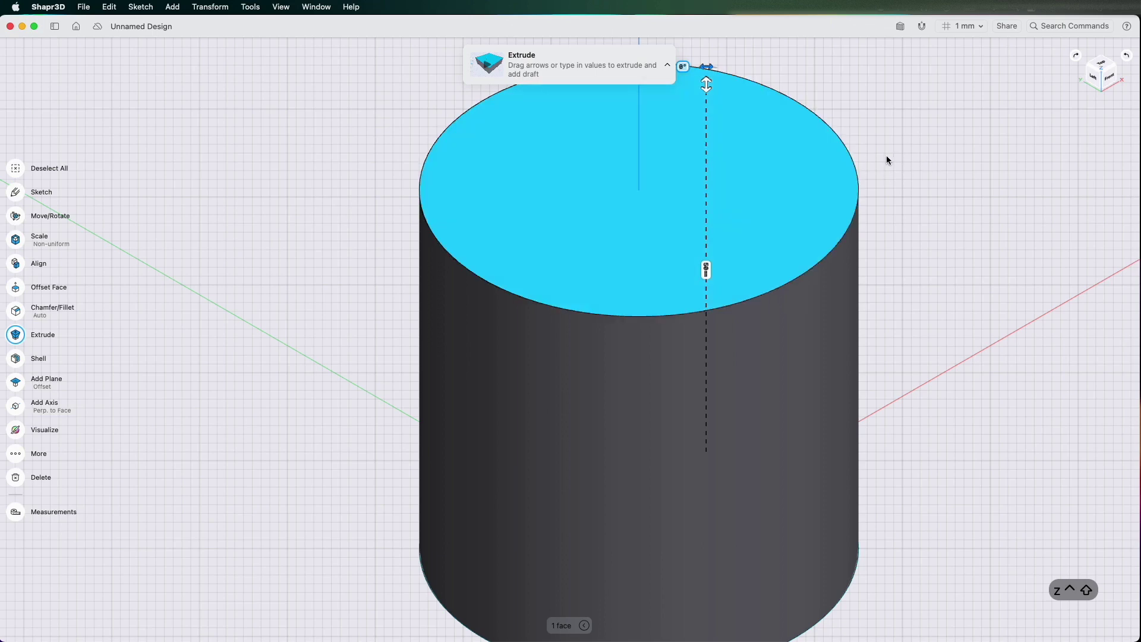
click(886, 157)
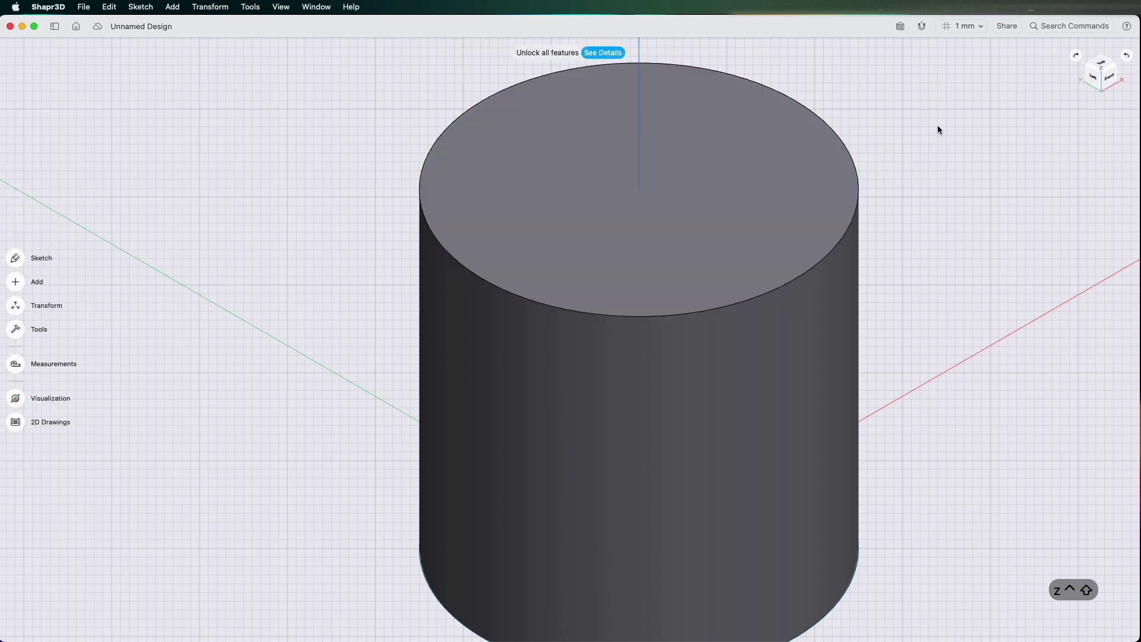
Zoom and pan around the cylinder, then view it straight from the left.
scroll(892, 189, up, 2)
scroll(892, 189, down, 5)
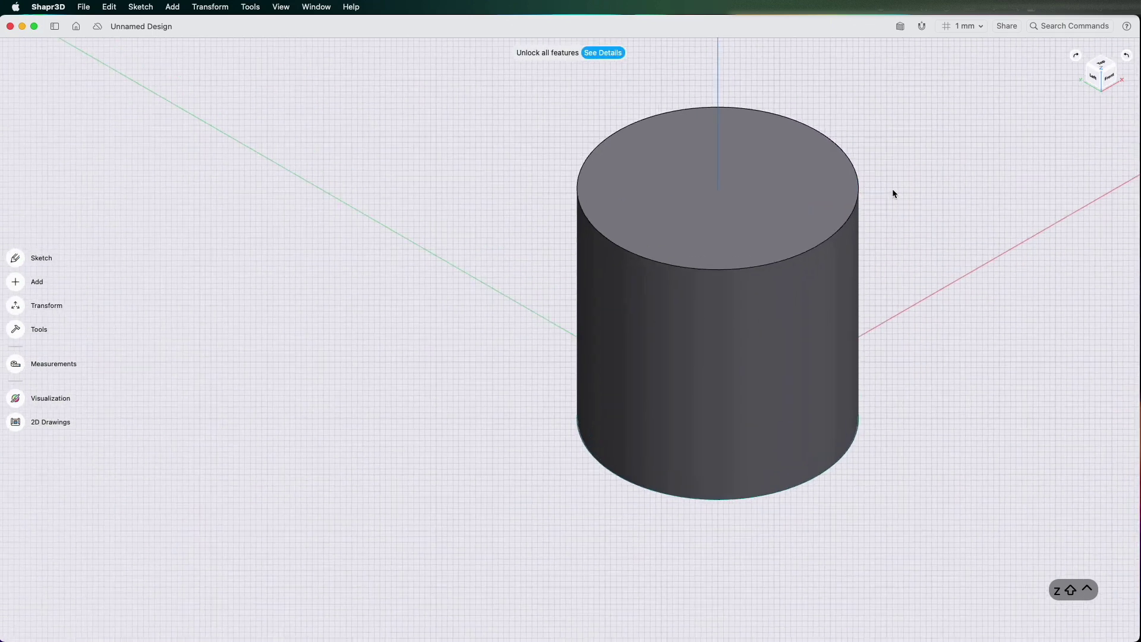
scroll(876, 202, up, 1)
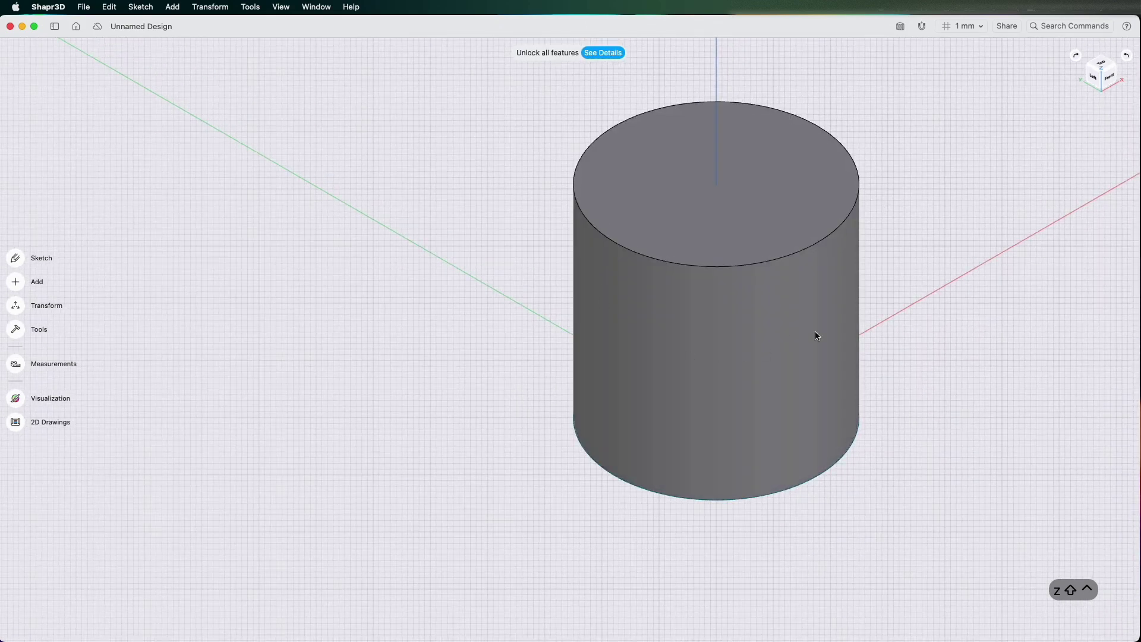
scroll(602, 356, right, 3)
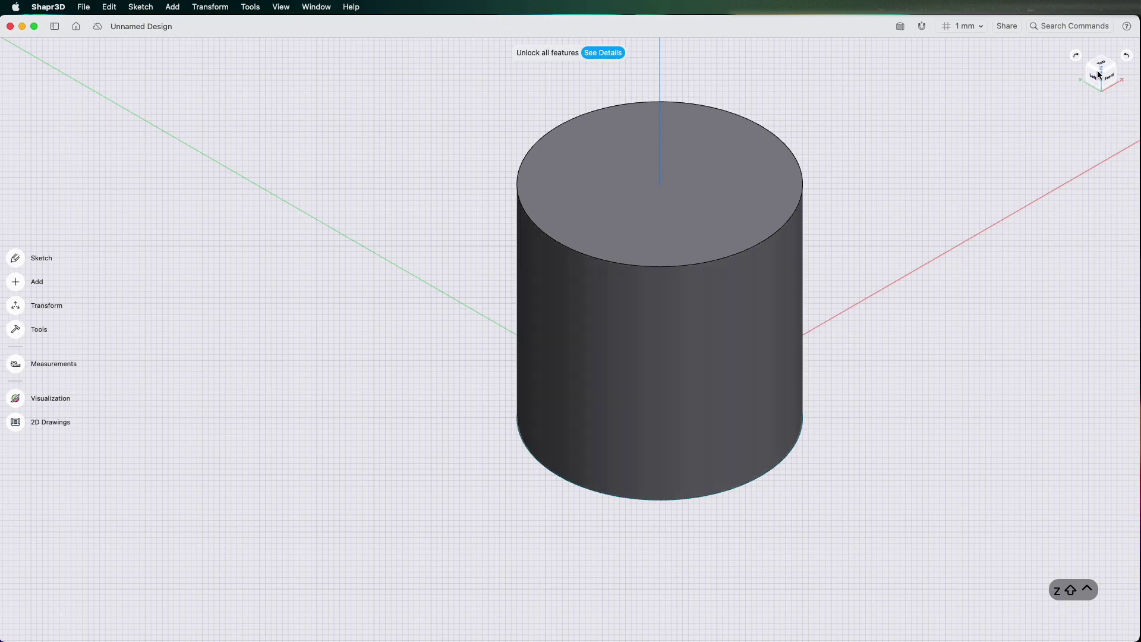
click(1092, 78)
Sketch a 75 mm horizontal line past both sides of the cylinder's profile and exit the sketch.
click(16, 257)
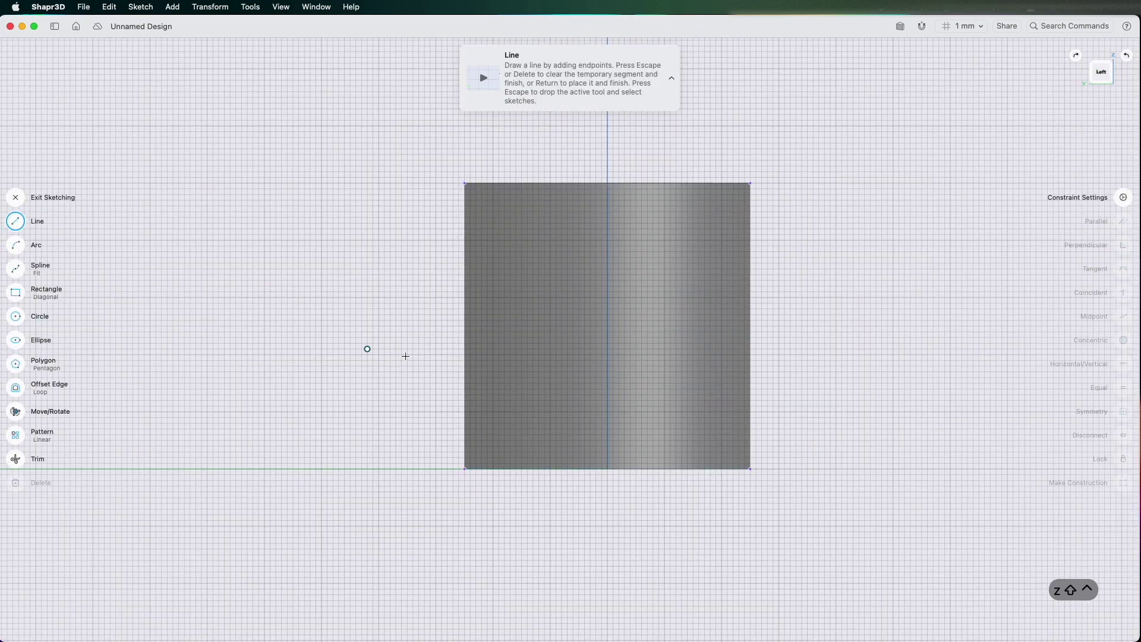
click(402, 313)
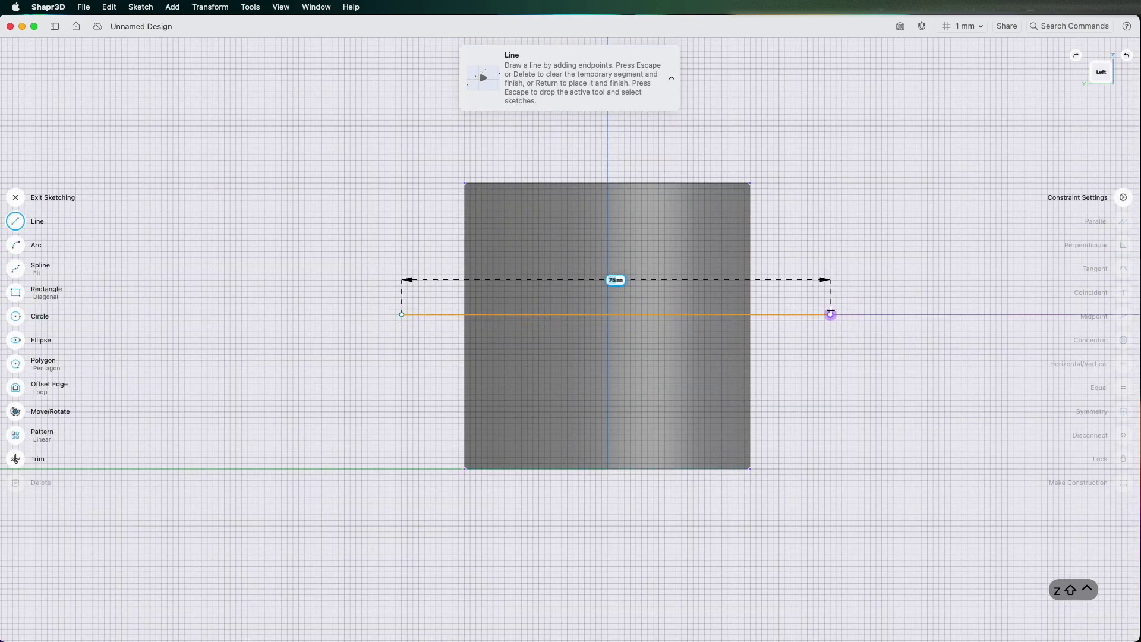
click(830, 313)
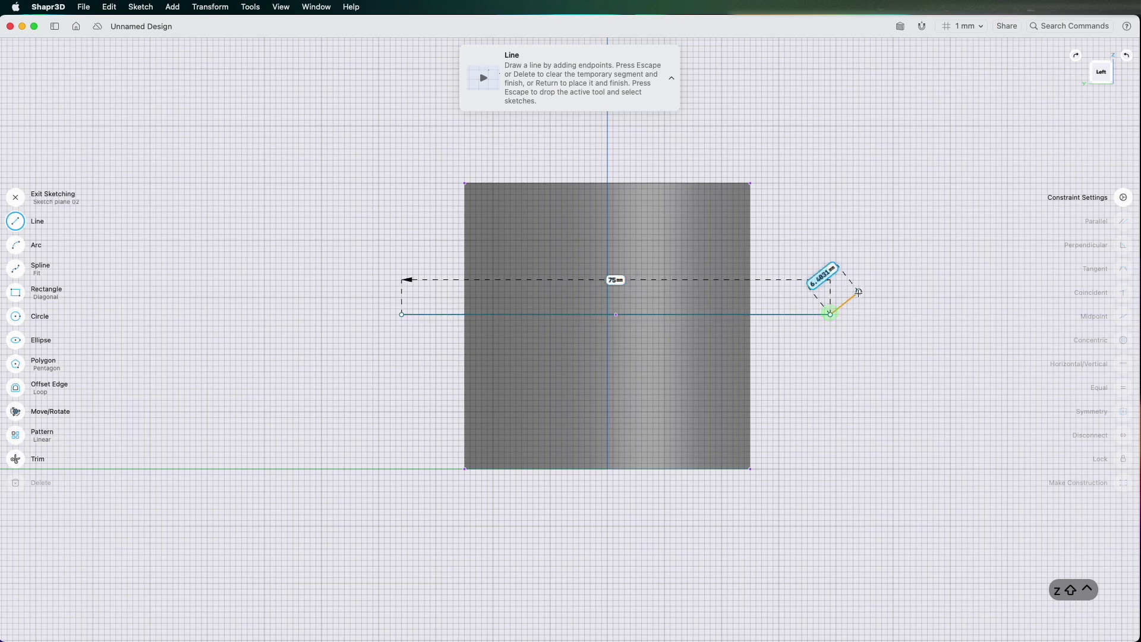
key(Escape)
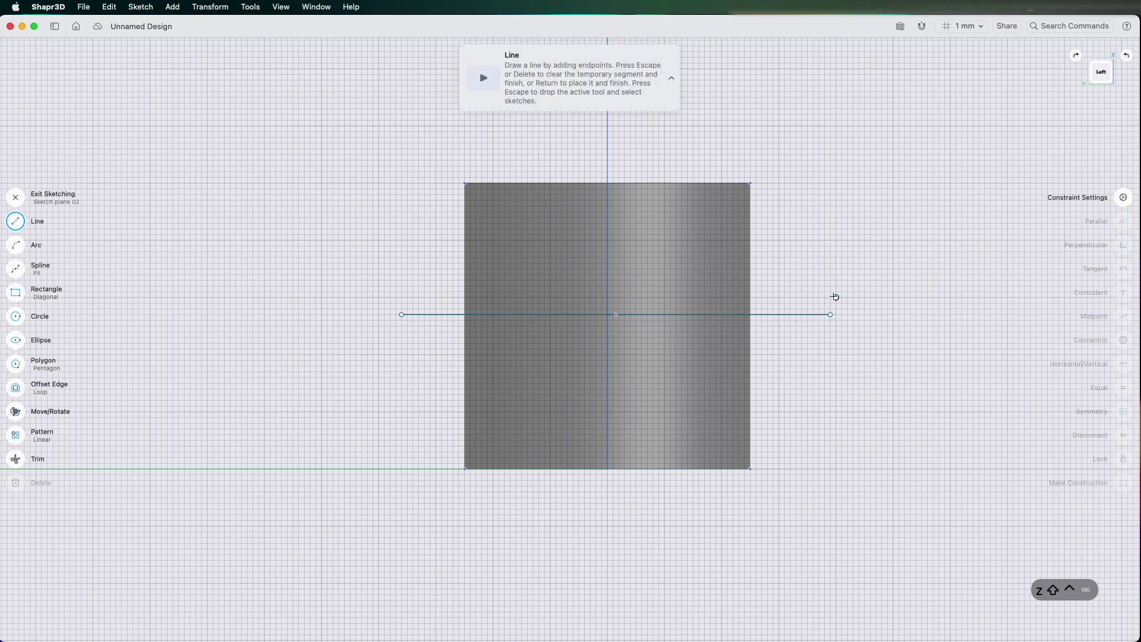
click(14, 198)
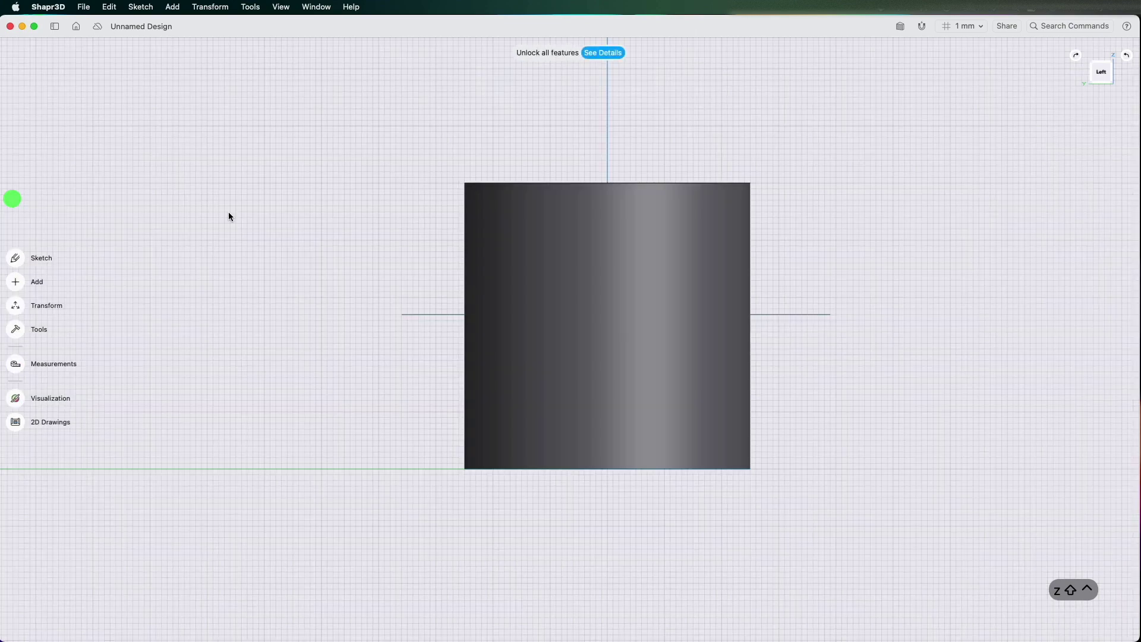
In isometric view, move the 75 mm line 54 mm toward the viewer, in front of the cylinder.
click(1125, 67)
click(843, 364)
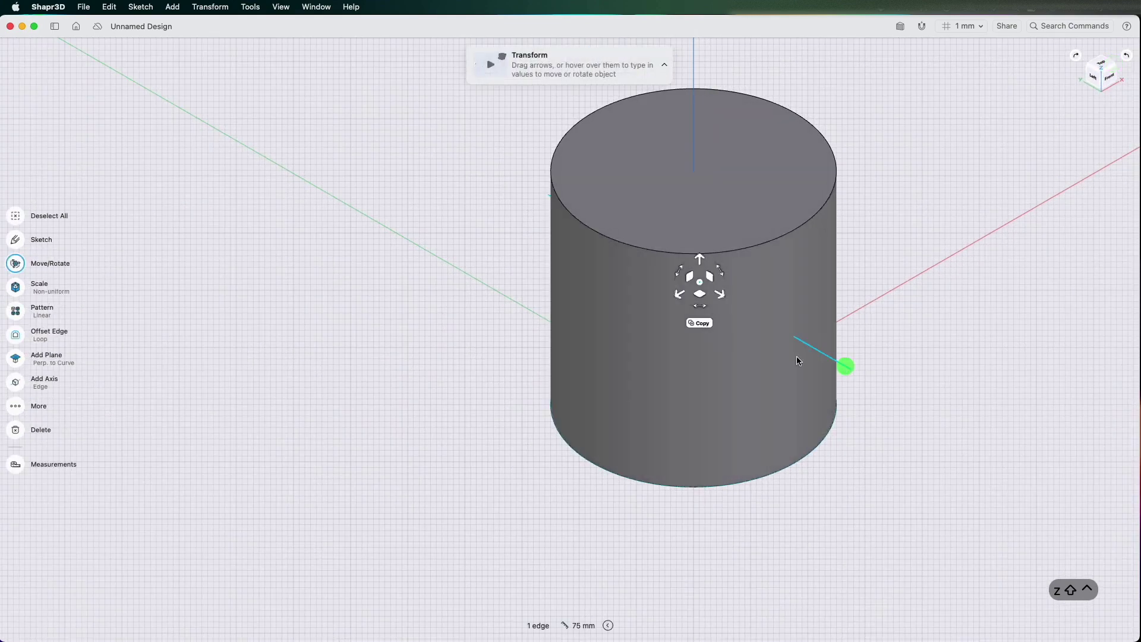
drag(677, 300, 459, 417)
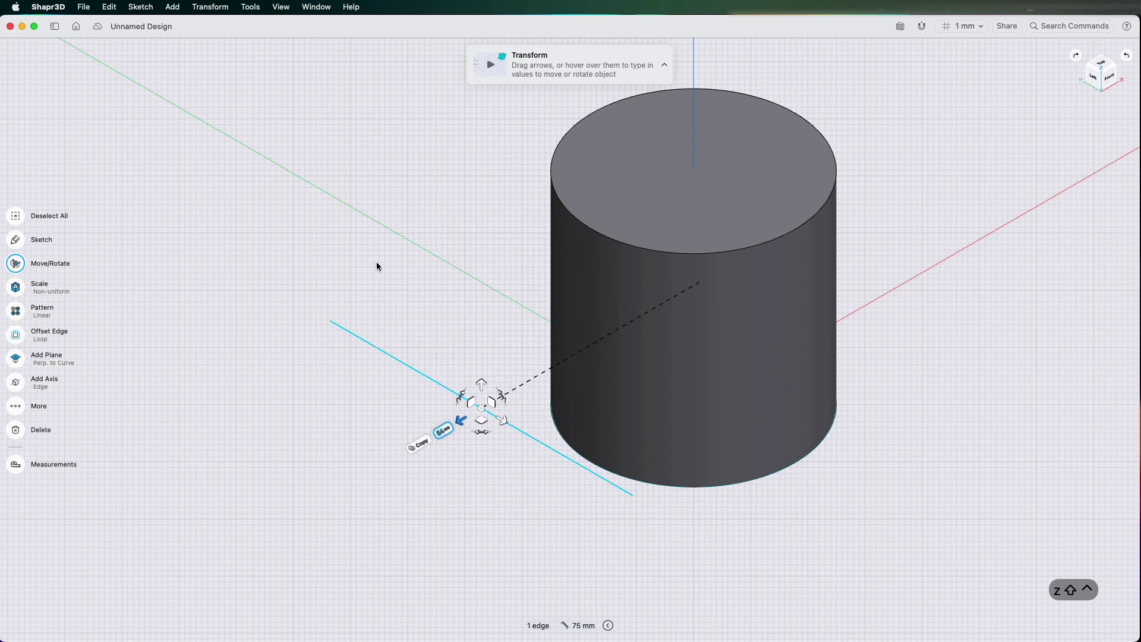
click(386, 230)
key(Escape)
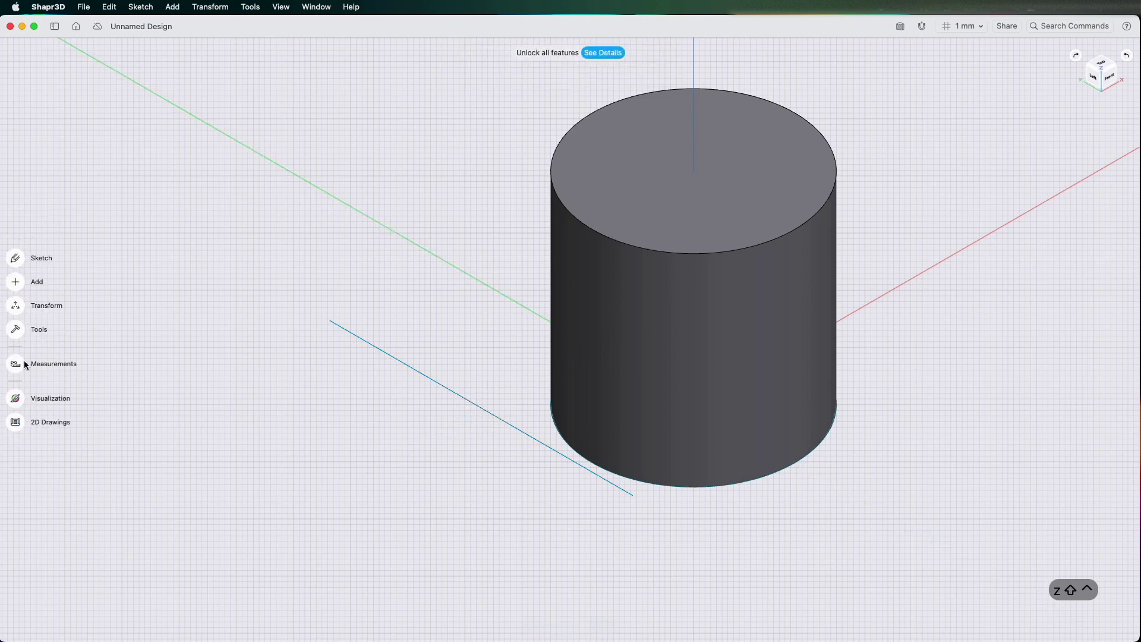
Preview projecting the 75 mm line onto the cylinder's curved side.
click(19, 331)
click(16, 494)
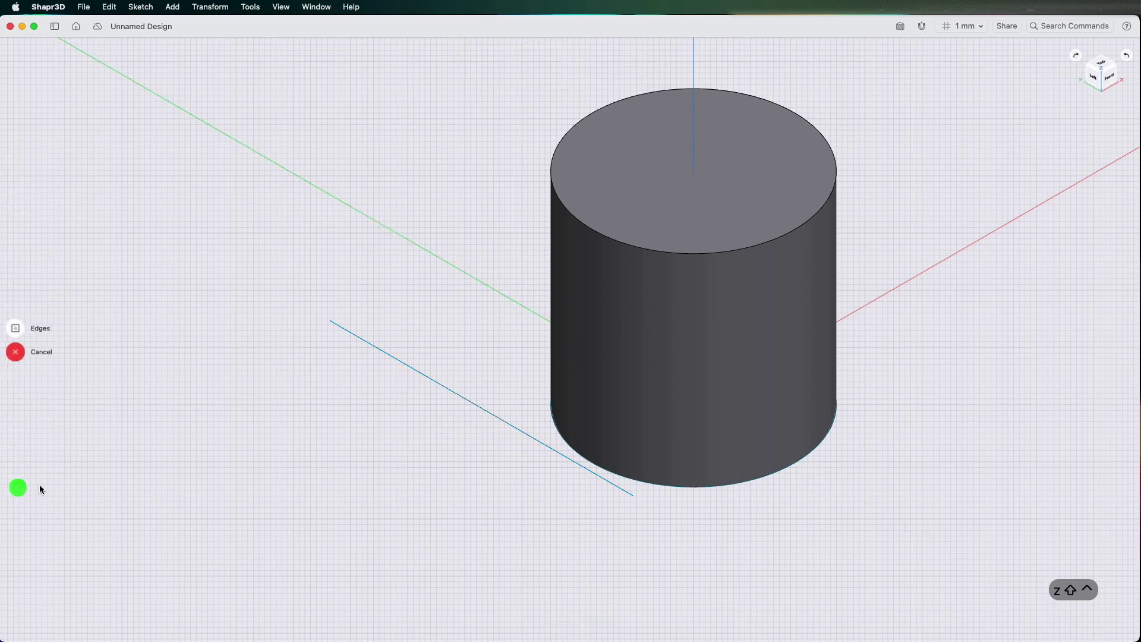
click(390, 355)
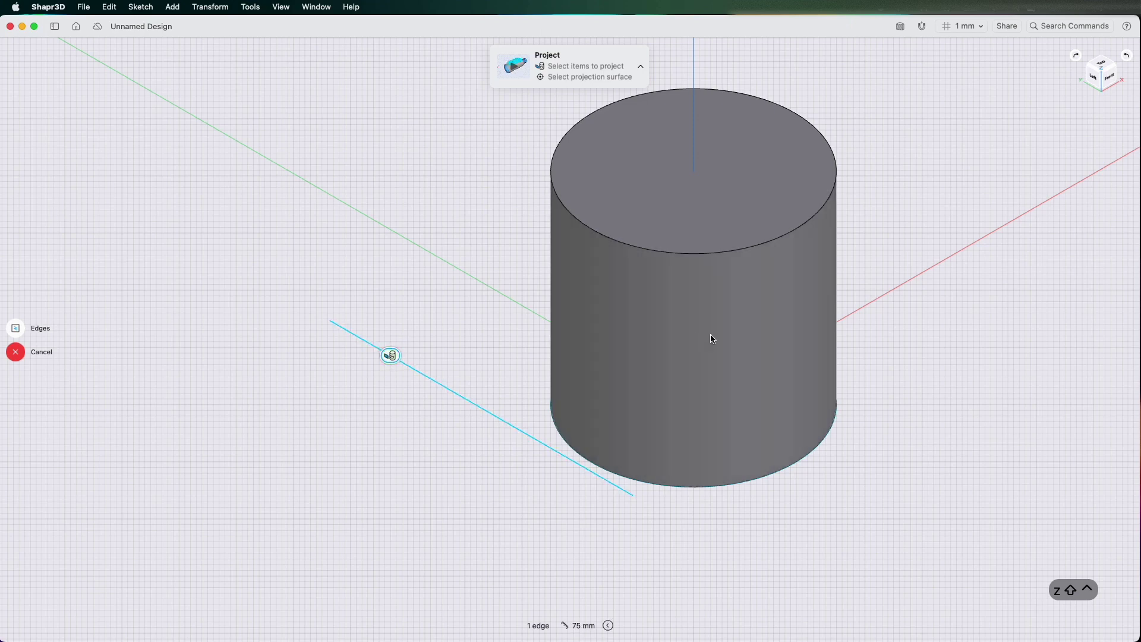
click(710, 336)
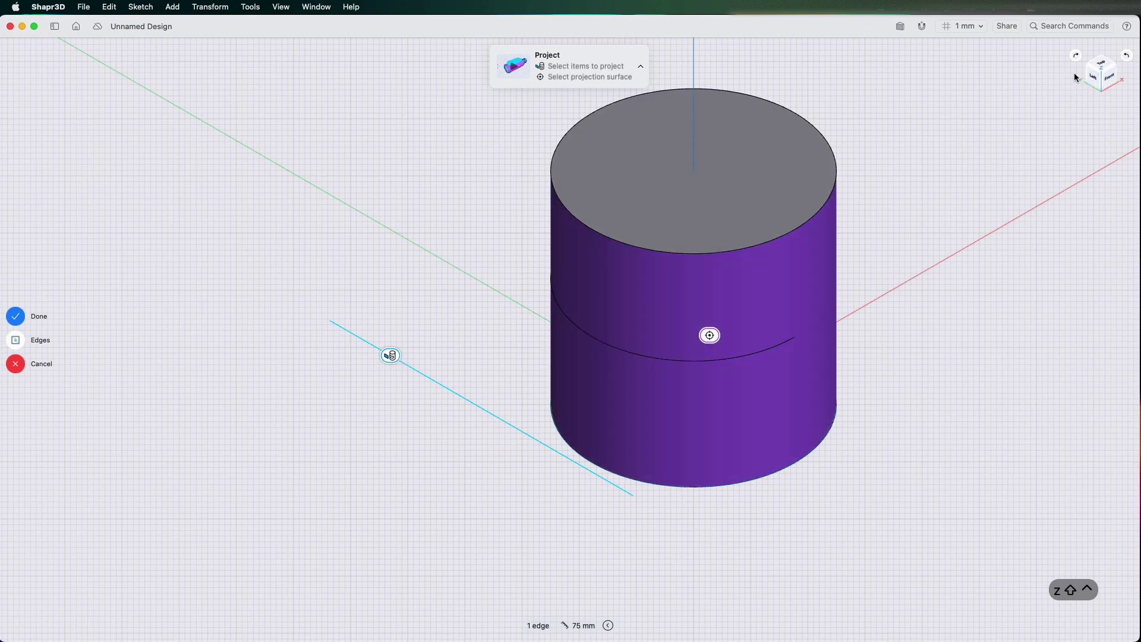
Inspect the projection from the left and isometric views, then cancel it.
click(1093, 76)
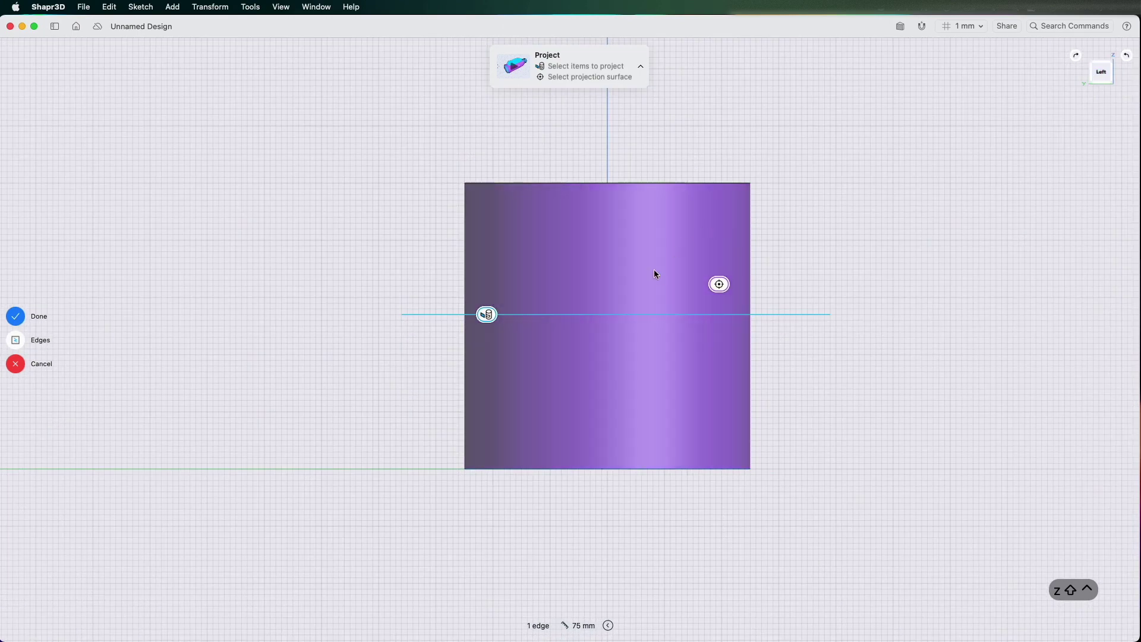
click(1112, 68)
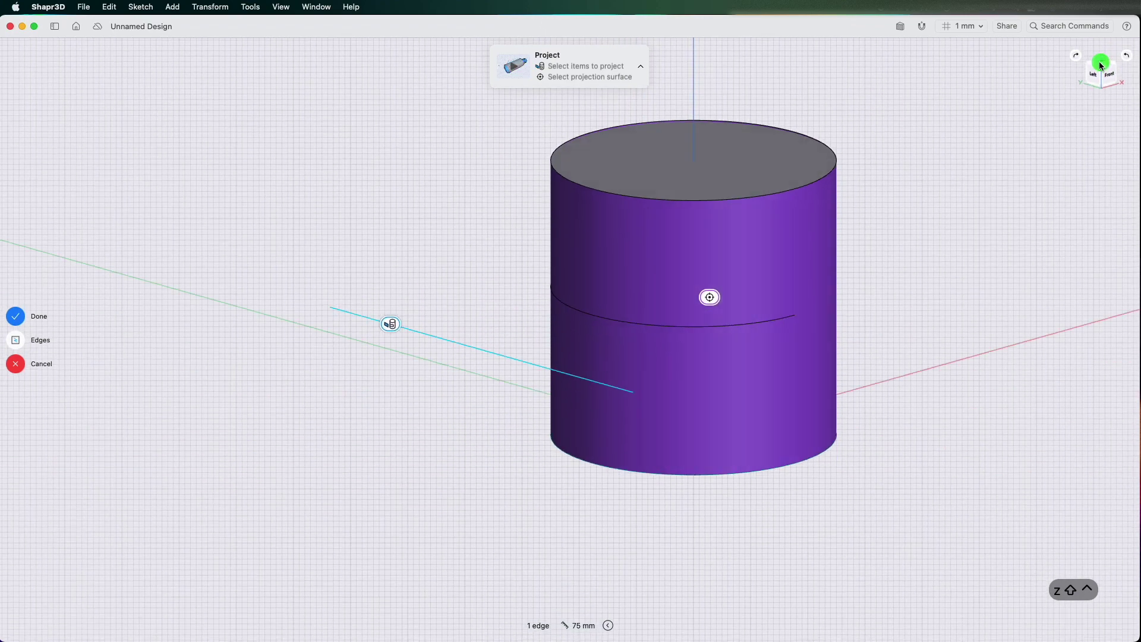
scroll(648, 348, right, 5)
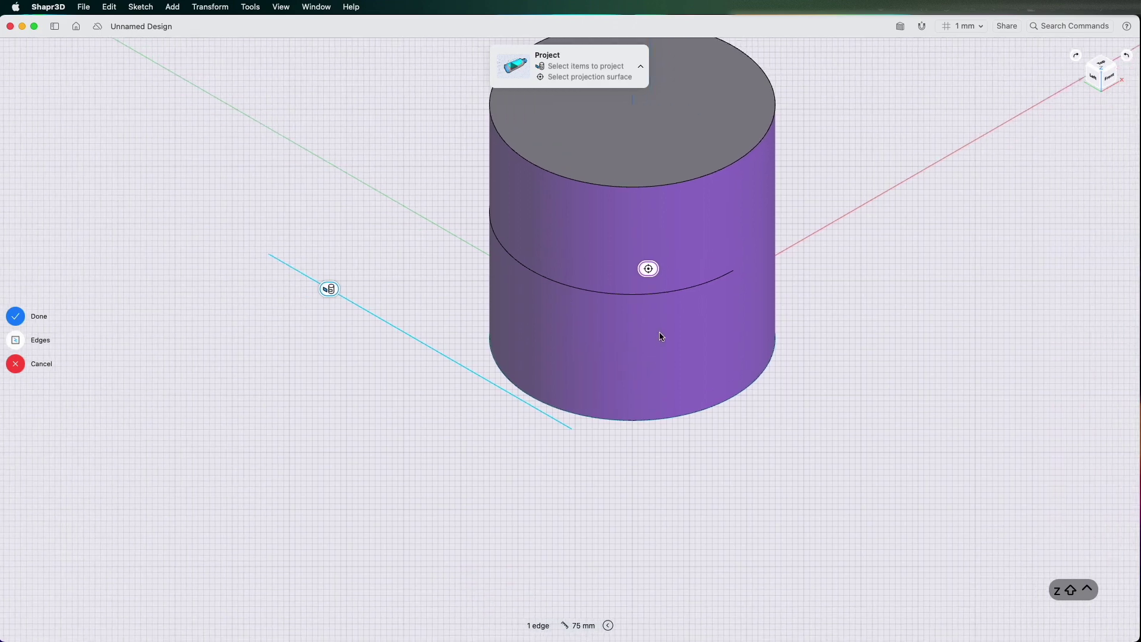
scroll(730, 281, right, 5)
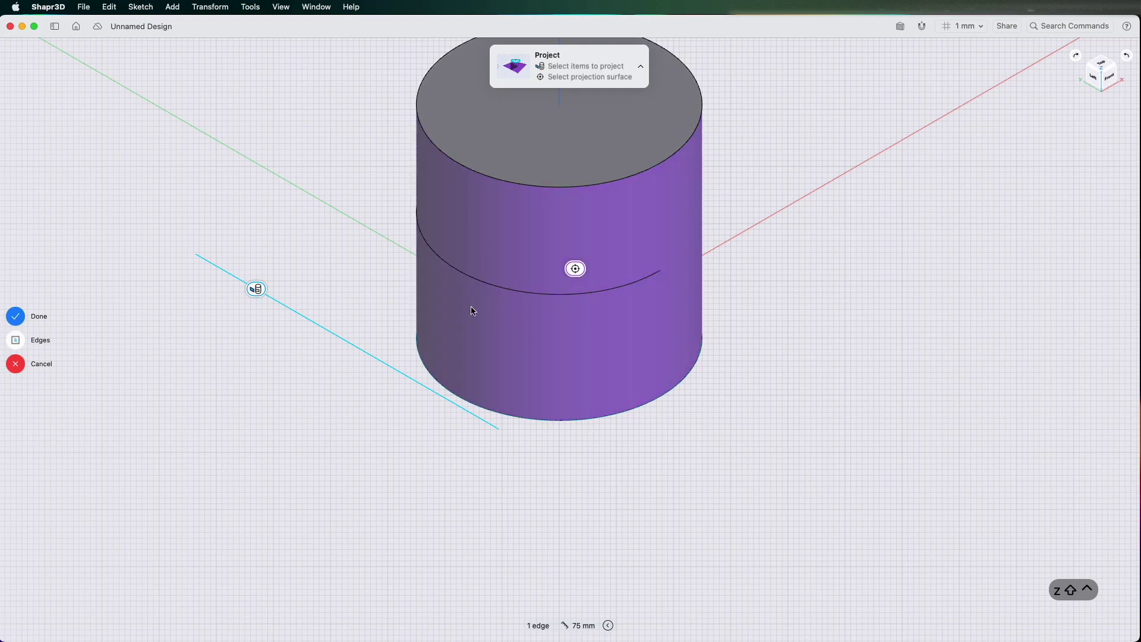
scroll(331, 329, left, 5)
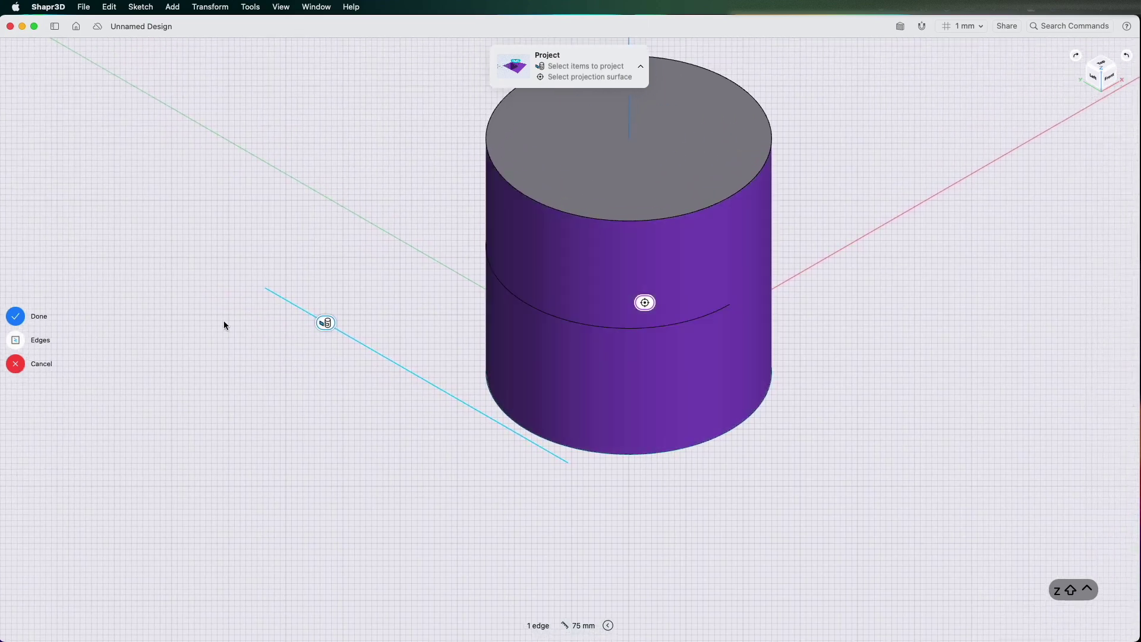
click(15, 365)
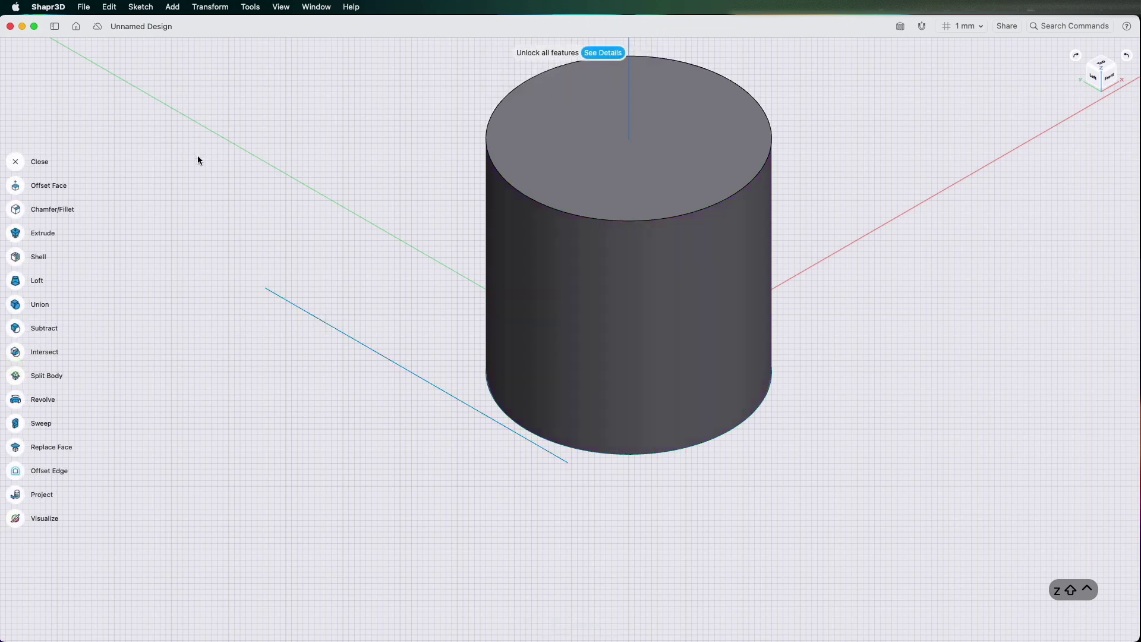
Undo the line, view from the left, hide Body 01, and start a new sketch.
key(super+z)
key(super+z)
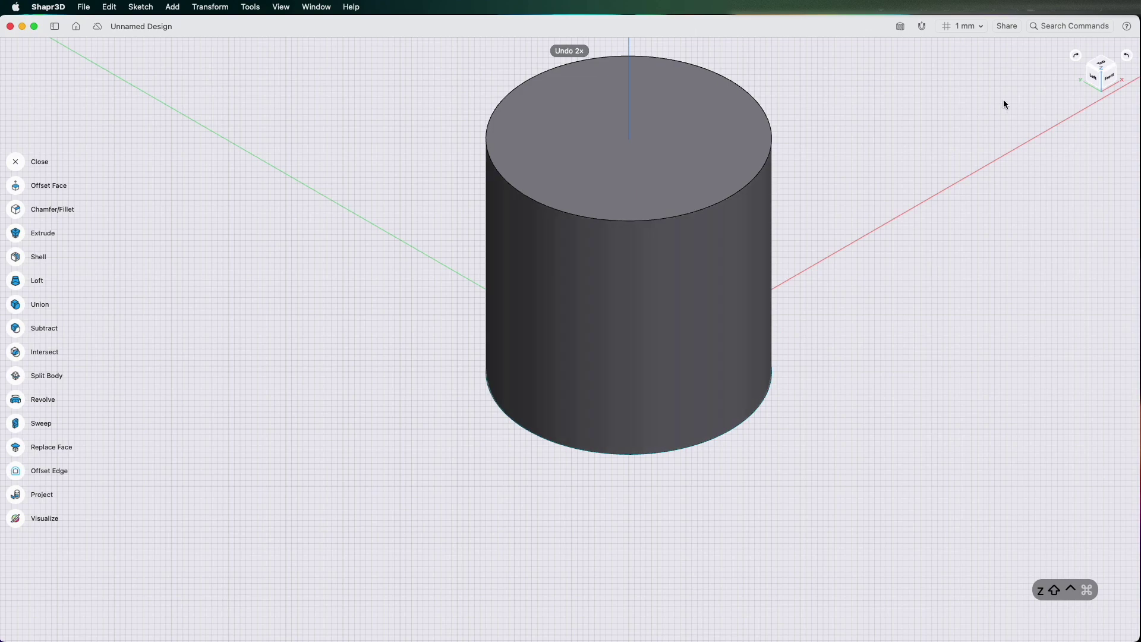
click(1092, 76)
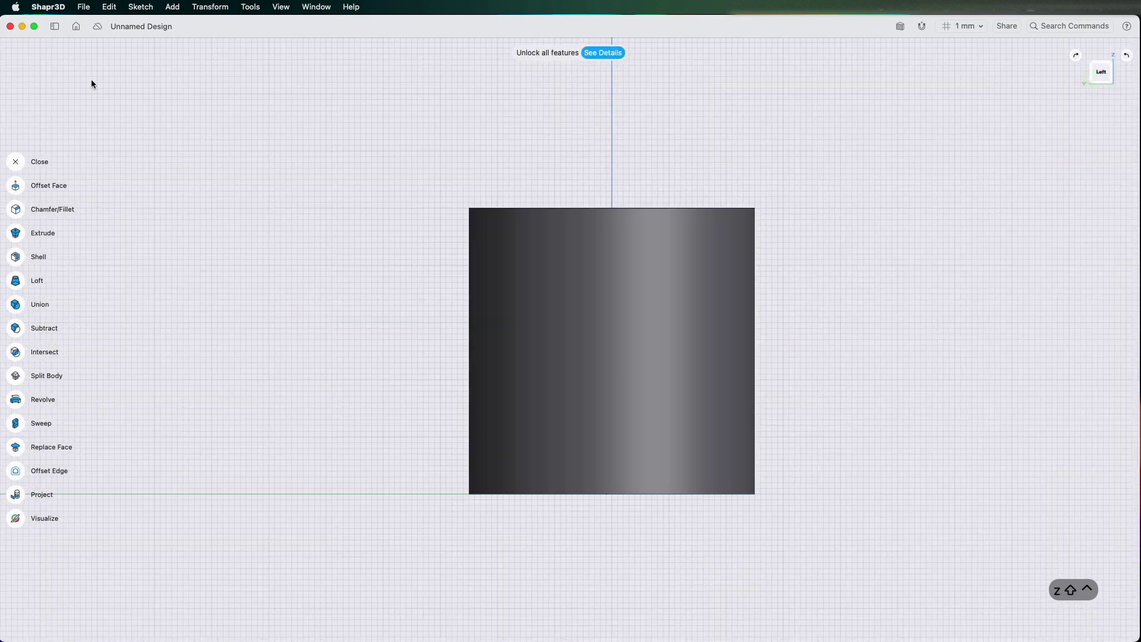
click(54, 27)
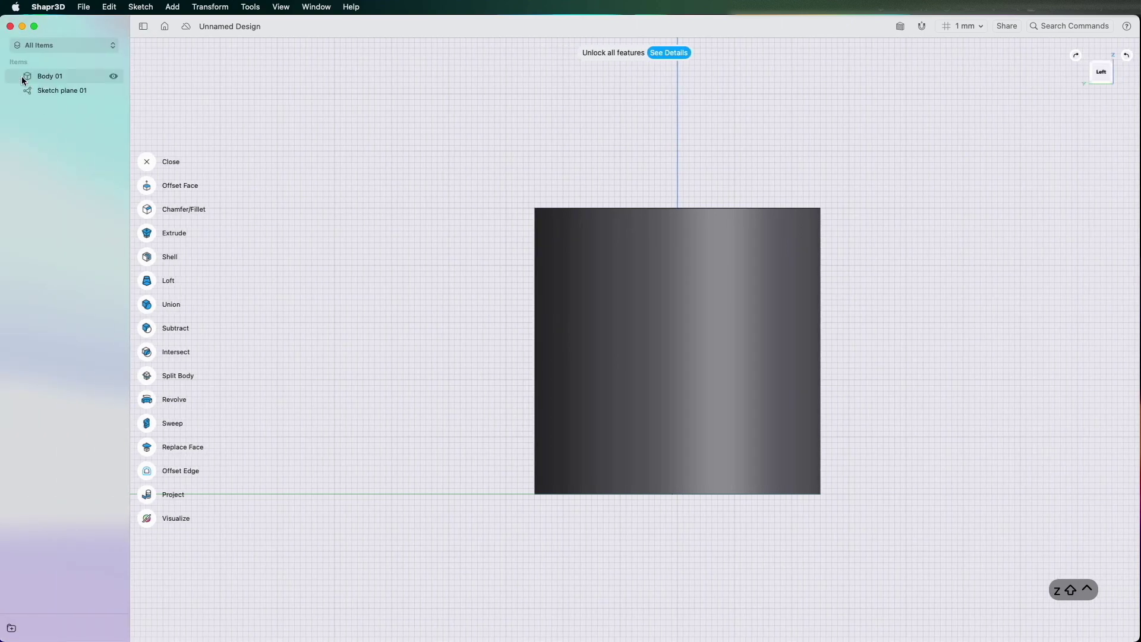
click(113, 78)
click(144, 26)
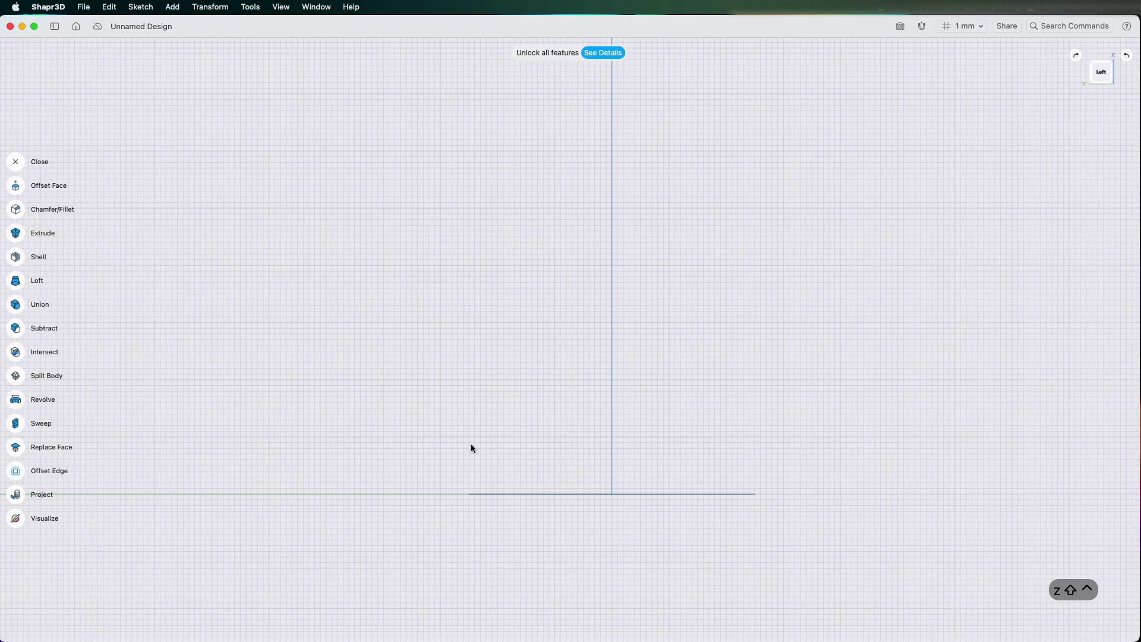
click(12, 162)
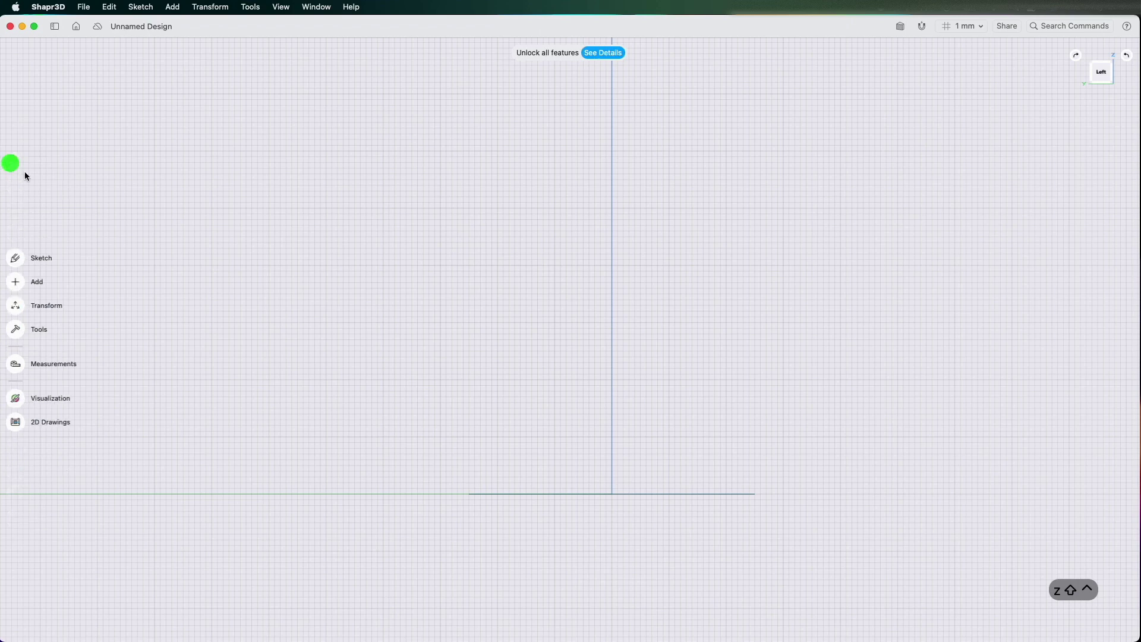
click(14, 258)
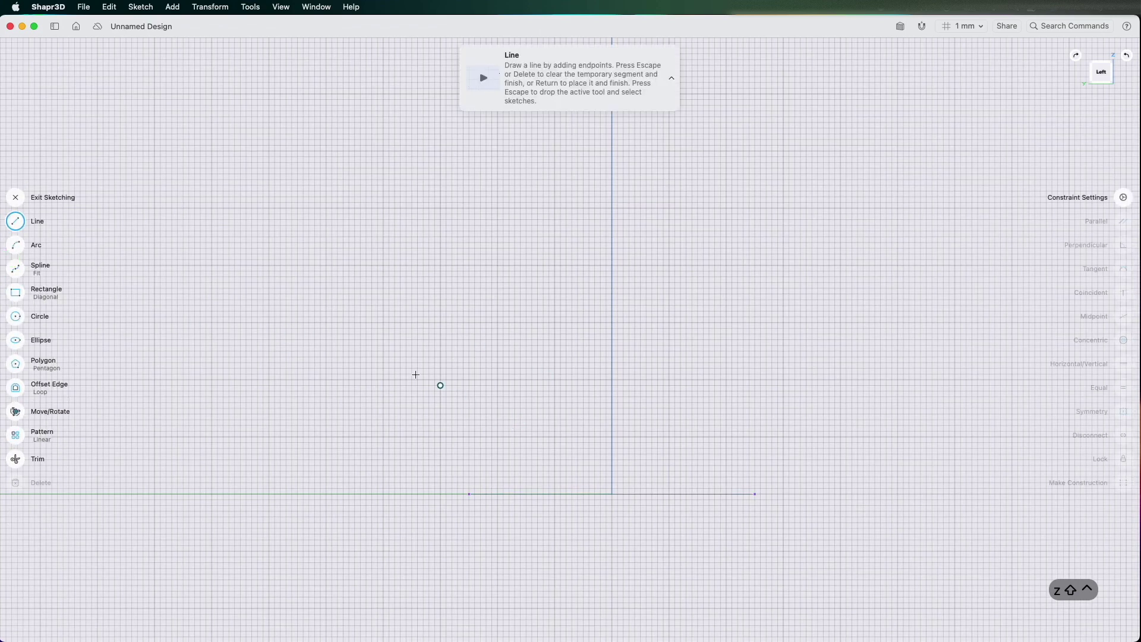
Draw an 80 mm horizontal line in the side sketch and exit sketching.
click(395, 368)
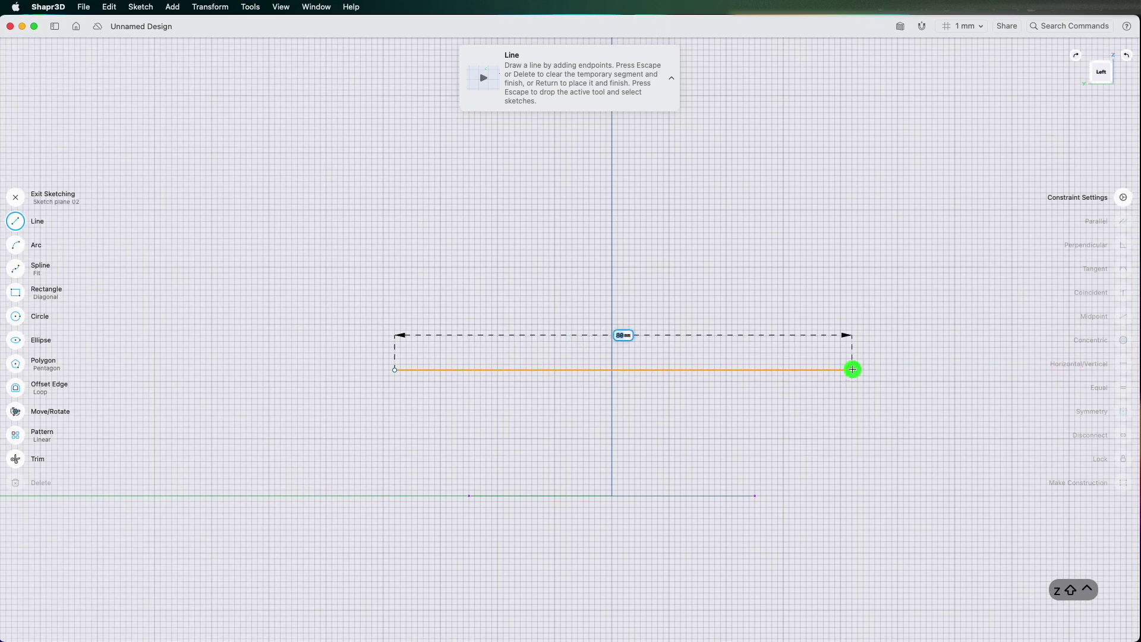
click(851, 370)
key(Escape)
key(Escape)
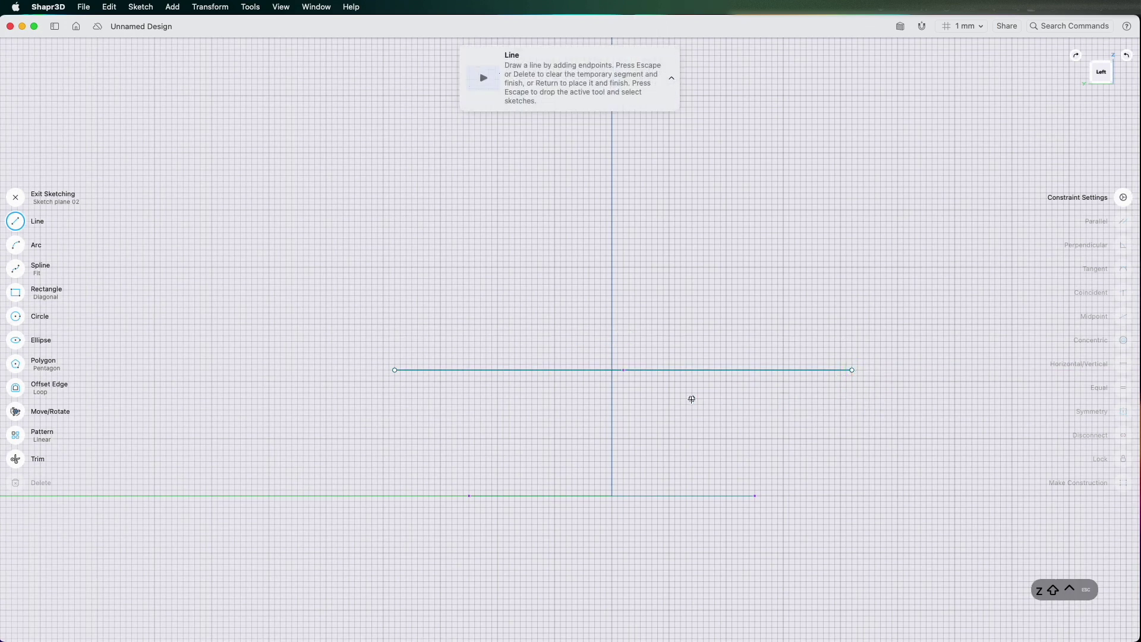
click(15, 198)
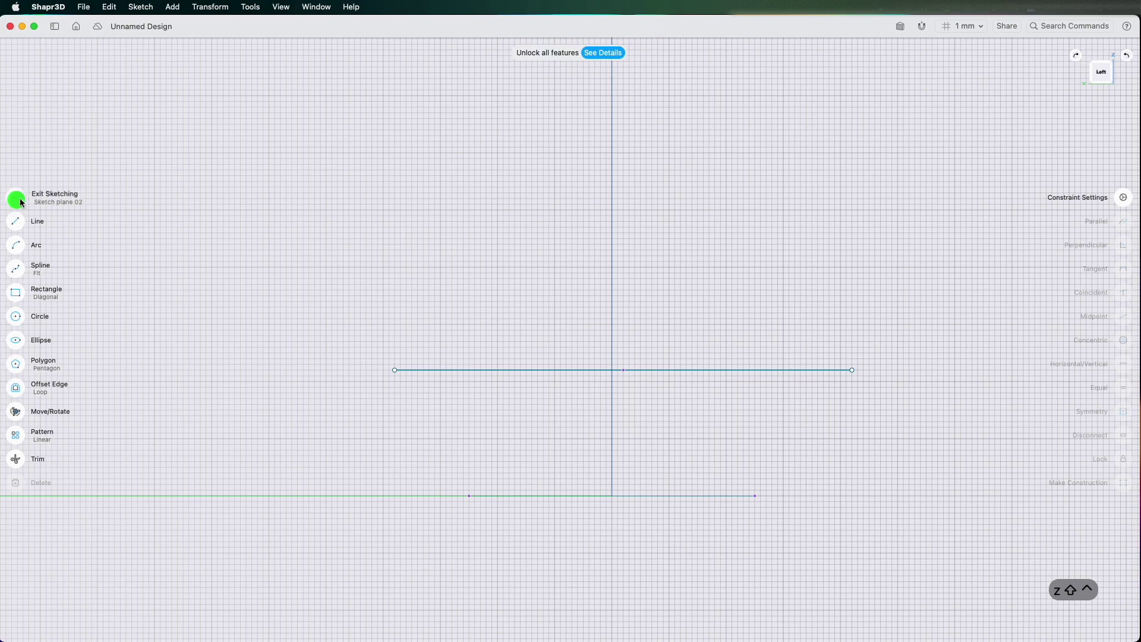
Return to isometric view and make Body 01 visible again.
click(1114, 66)
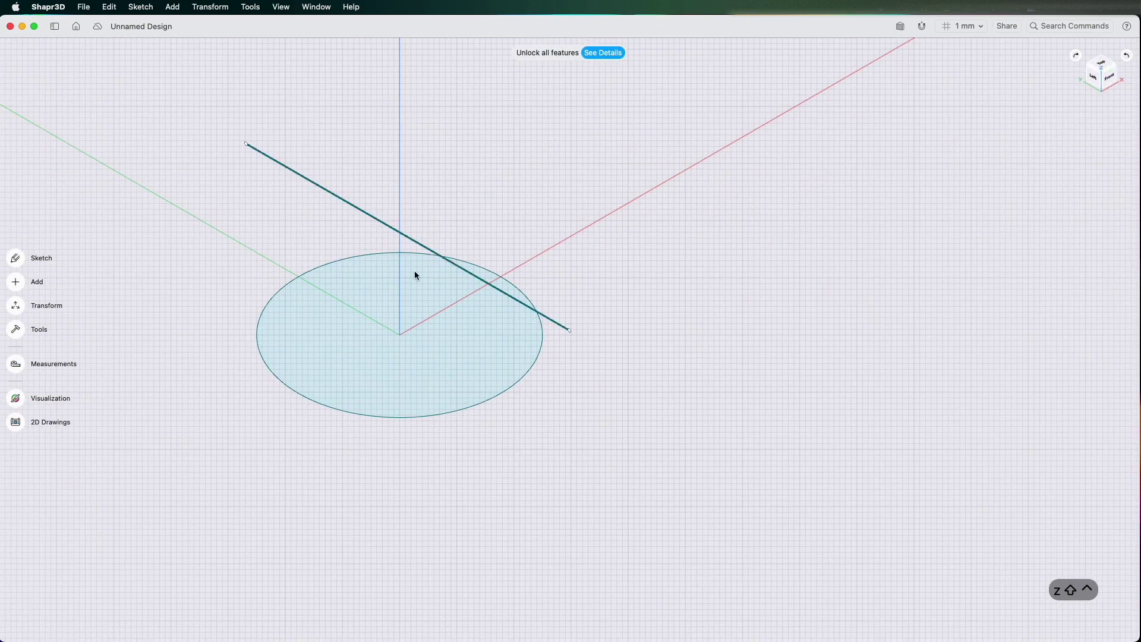
click(55, 27)
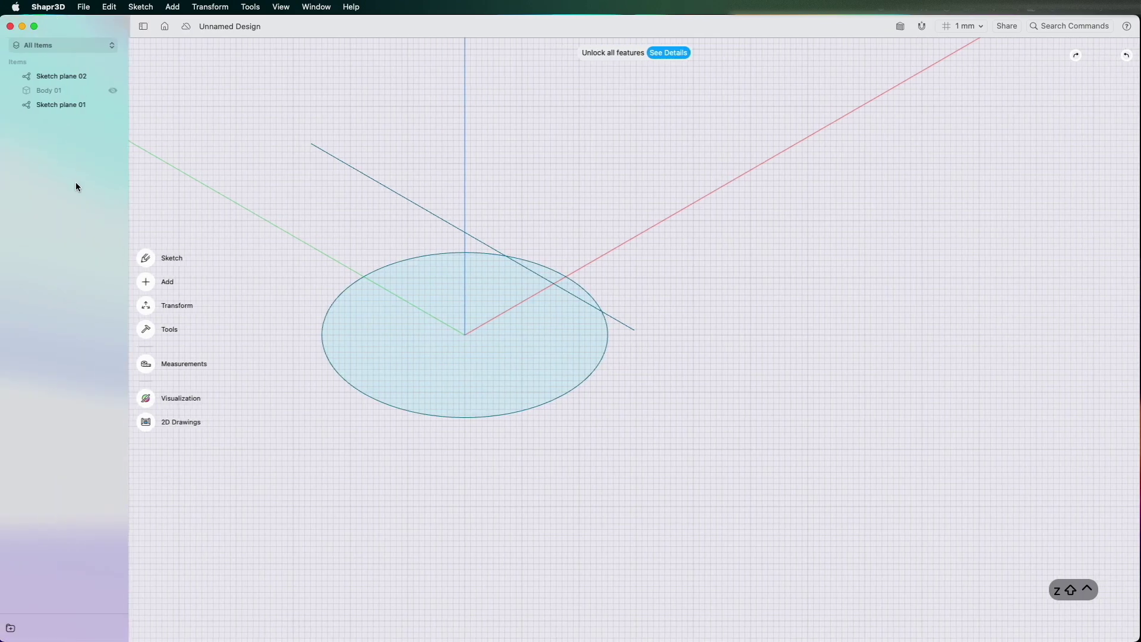
click(114, 92)
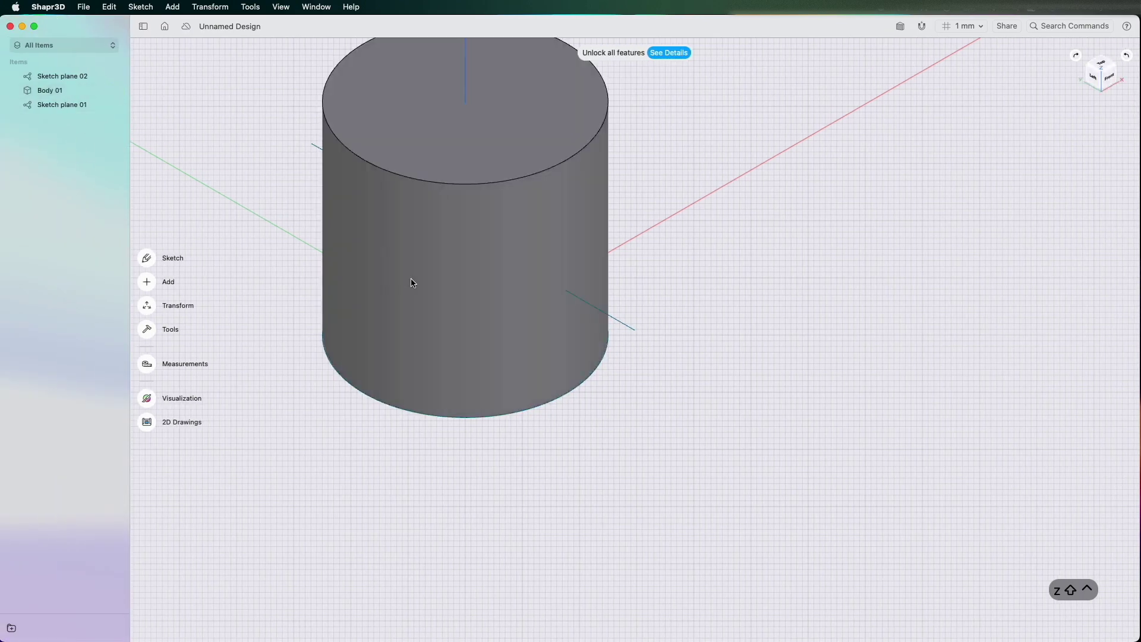
Project the 80 mm line onto the cylinder's curved side, splitting it with a ring edge.
scroll(413, 281, left, 5)
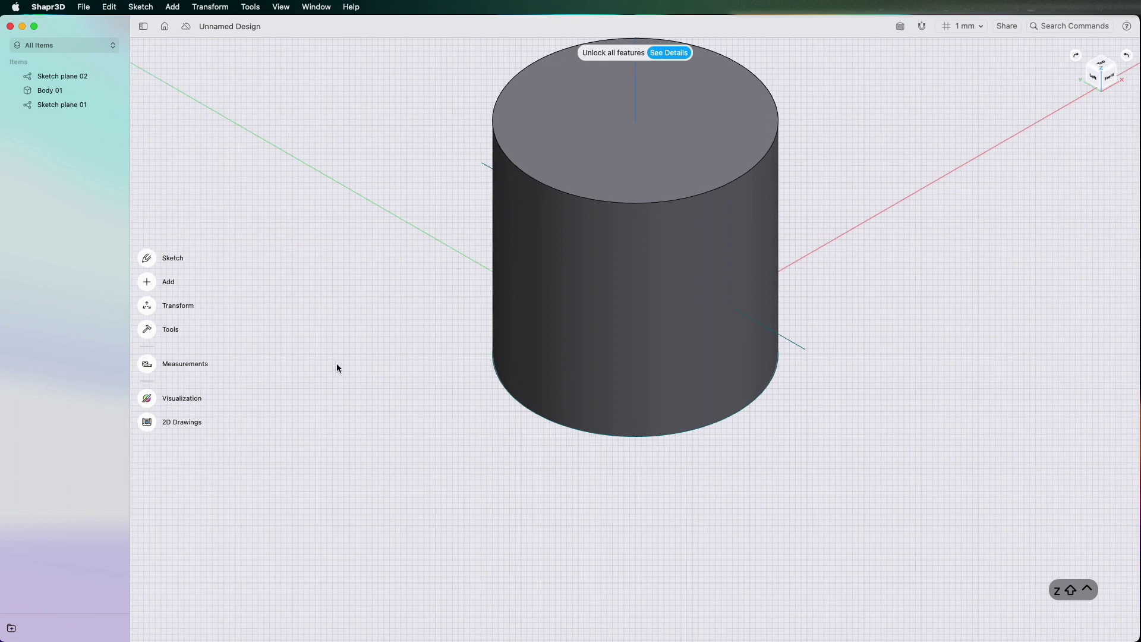
scroll(337, 367, up, 5)
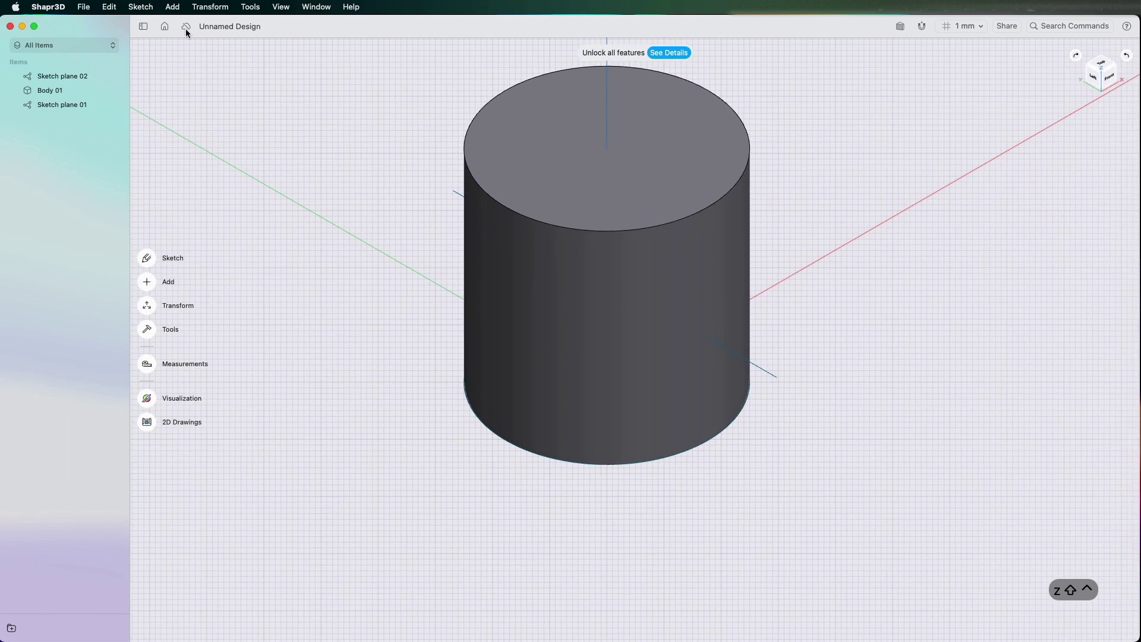
click(144, 26)
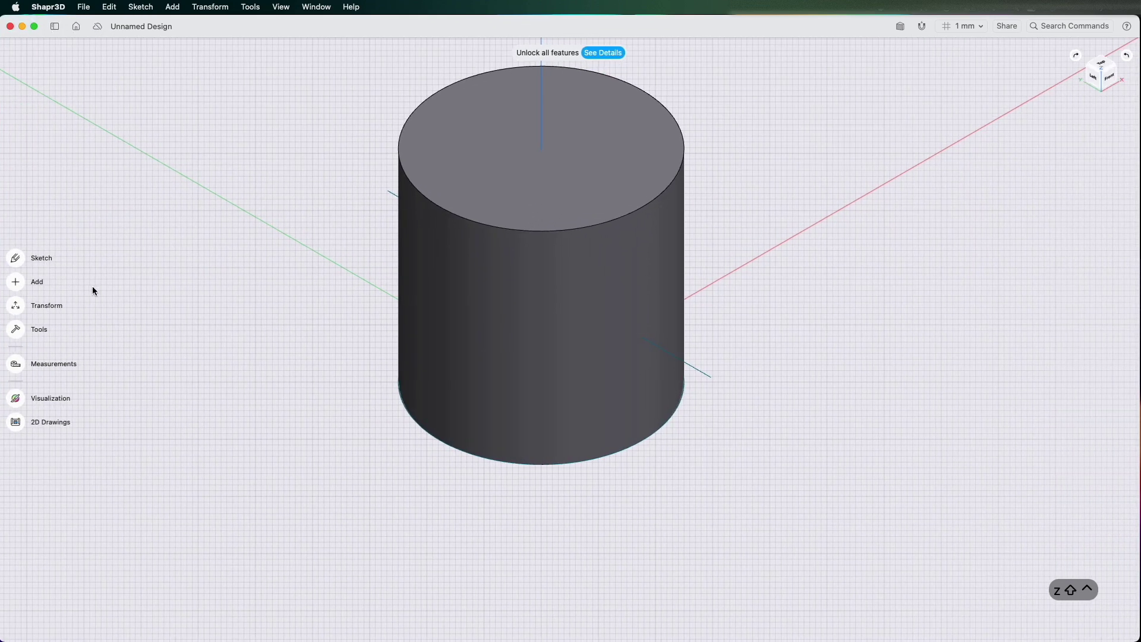
click(18, 326)
click(19, 498)
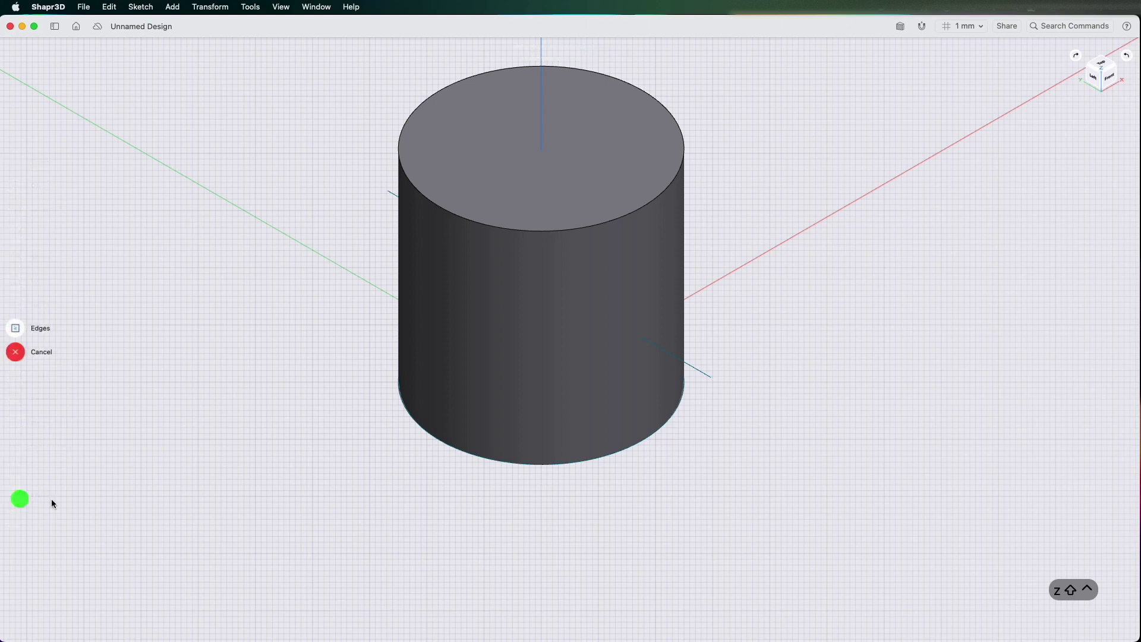
click(694, 369)
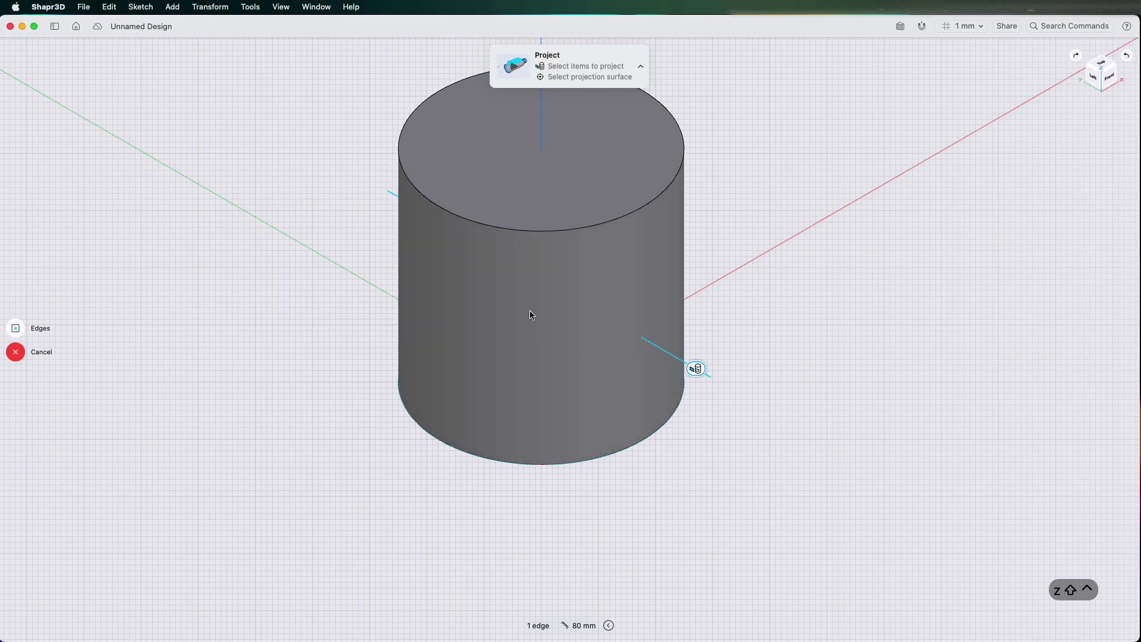
click(530, 311)
click(22, 321)
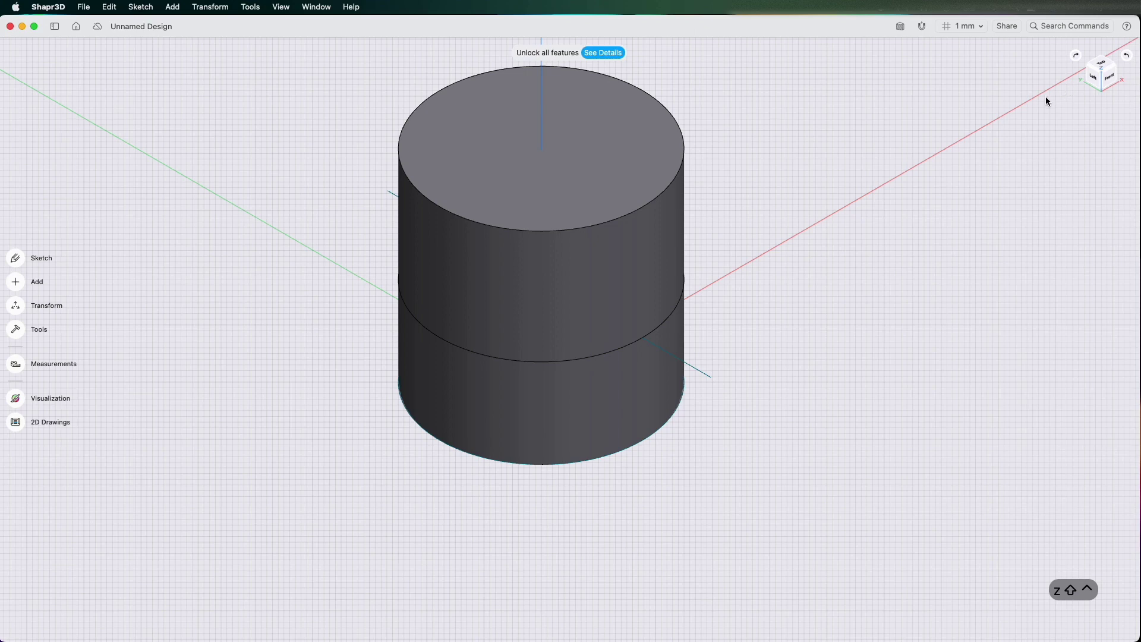
scroll(1046, 101, right, 2)
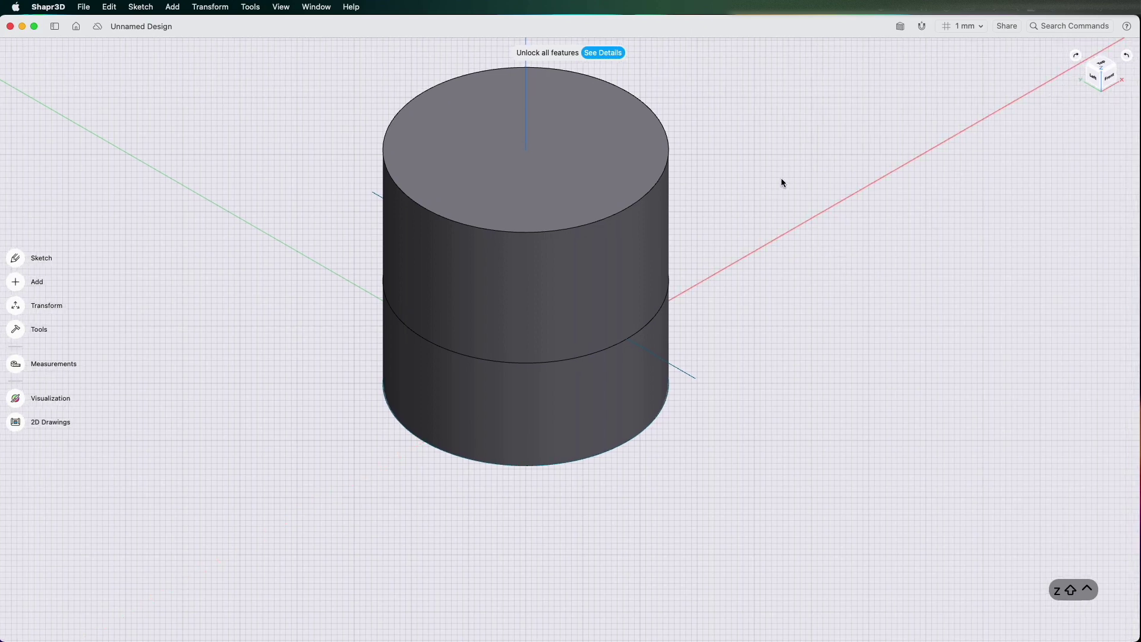
Trial-offset the upper curved face smaller and larger, then undo back to the plain cylinder.
scroll(897, 198, down, 2)
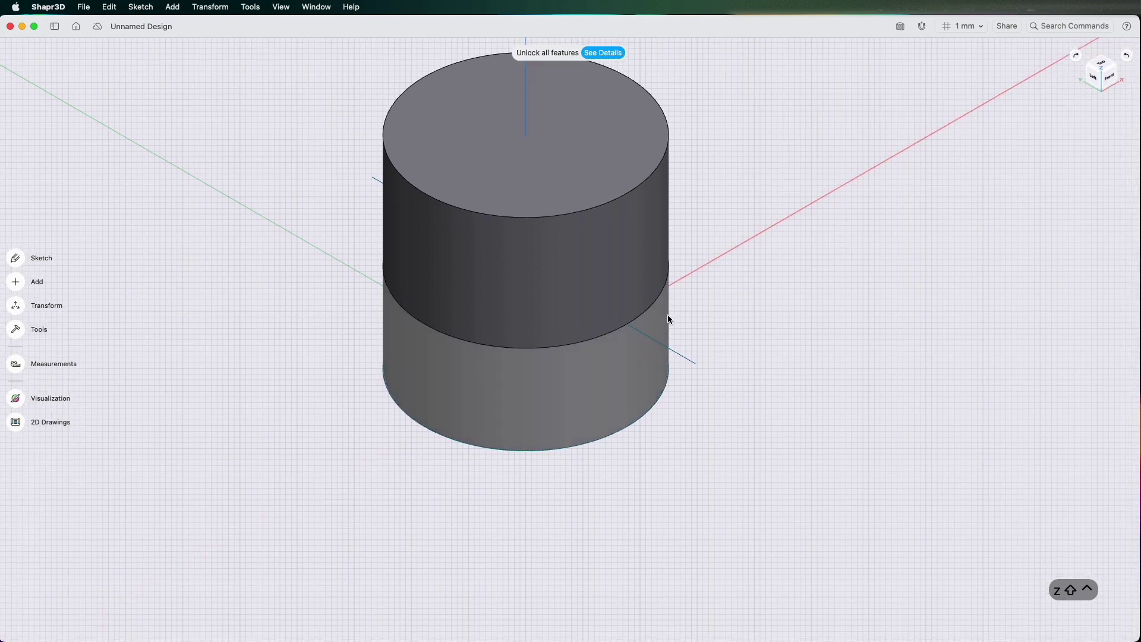
click(587, 309)
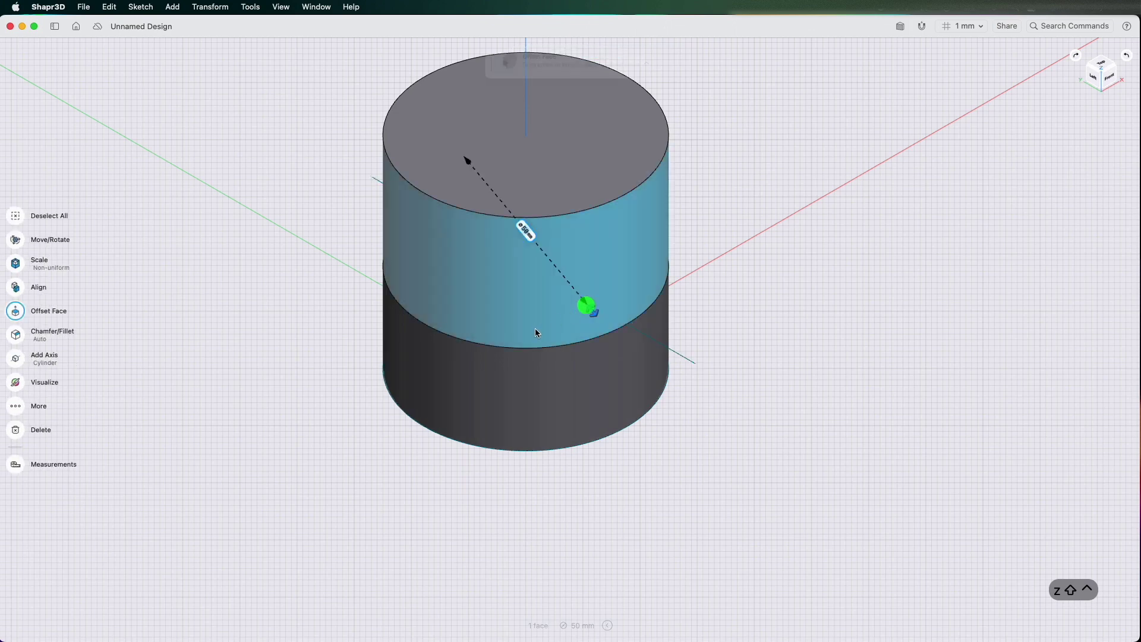
drag(587, 307, 551, 278)
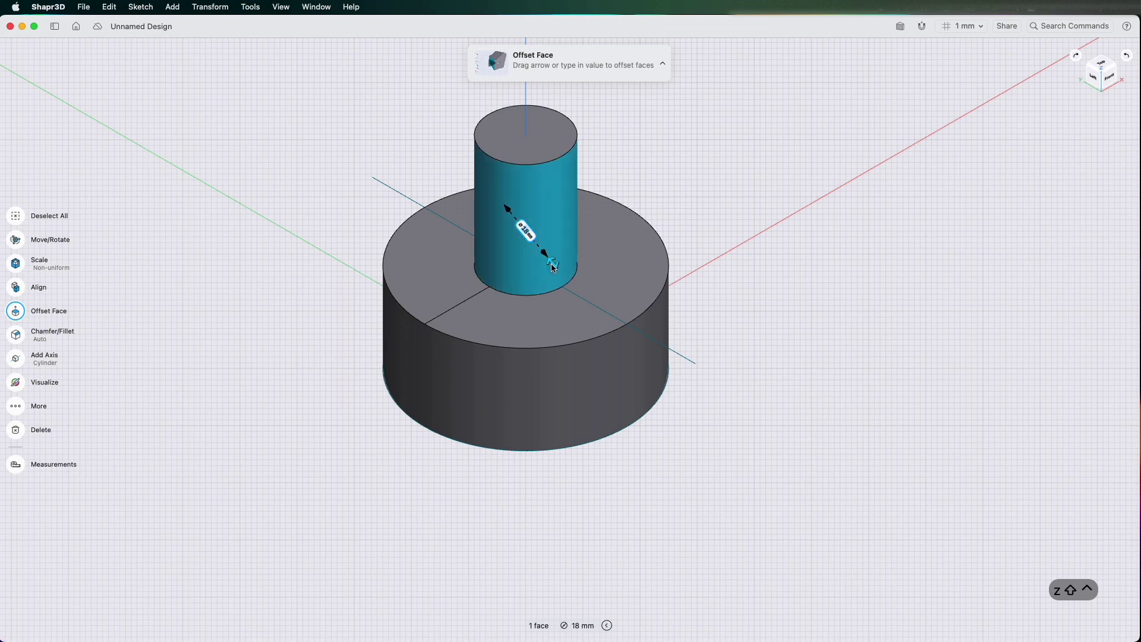
drag(552, 267, 575, 288)
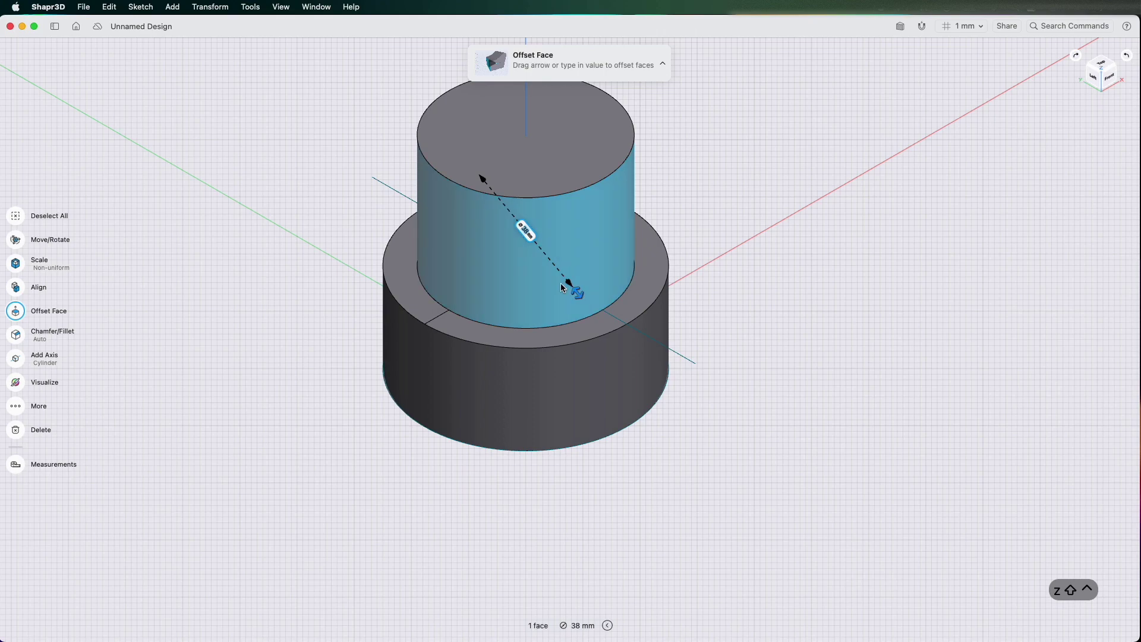
key(super+z)
key(super+z)
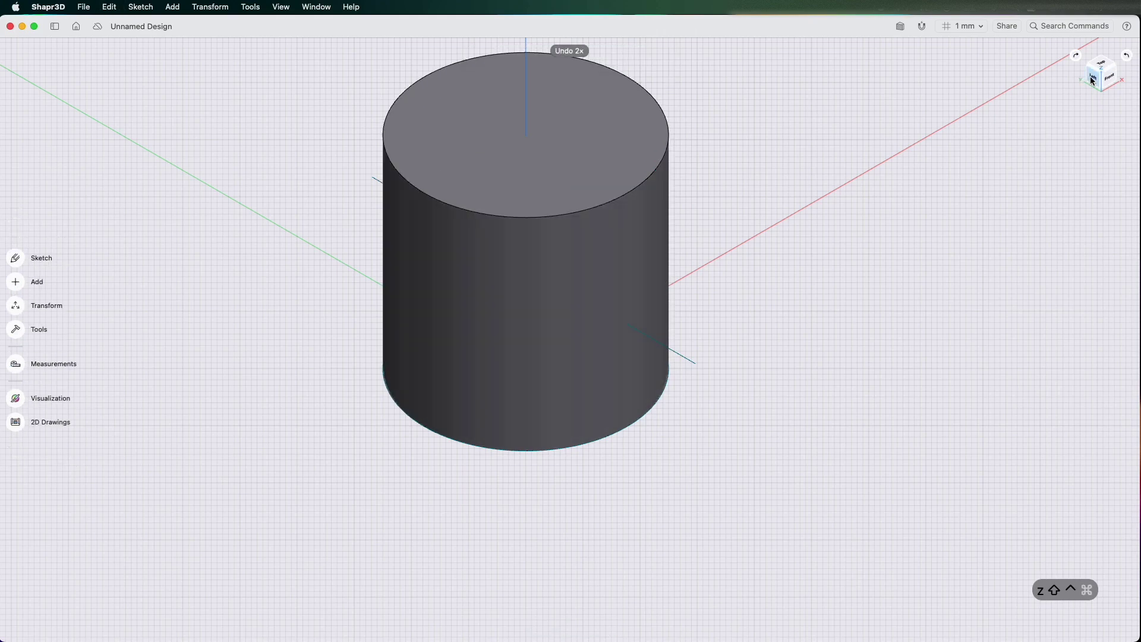
click(1091, 78)
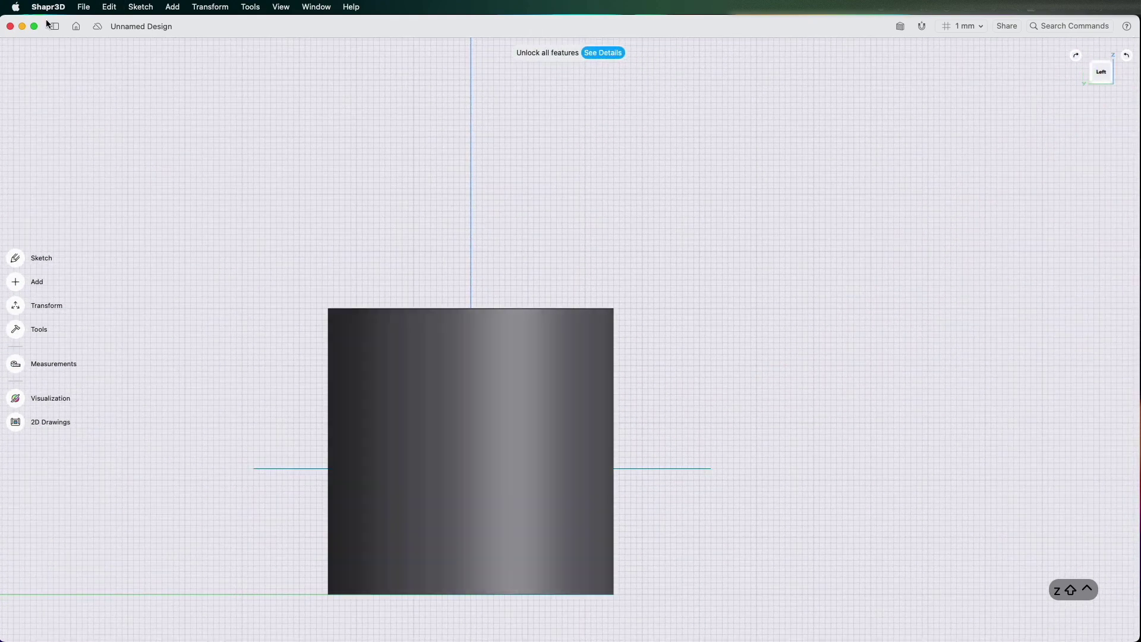
From the Items list, open Sketch plane 01, then Sketch plane 02, for editing.
click(54, 27)
click(75, 105)
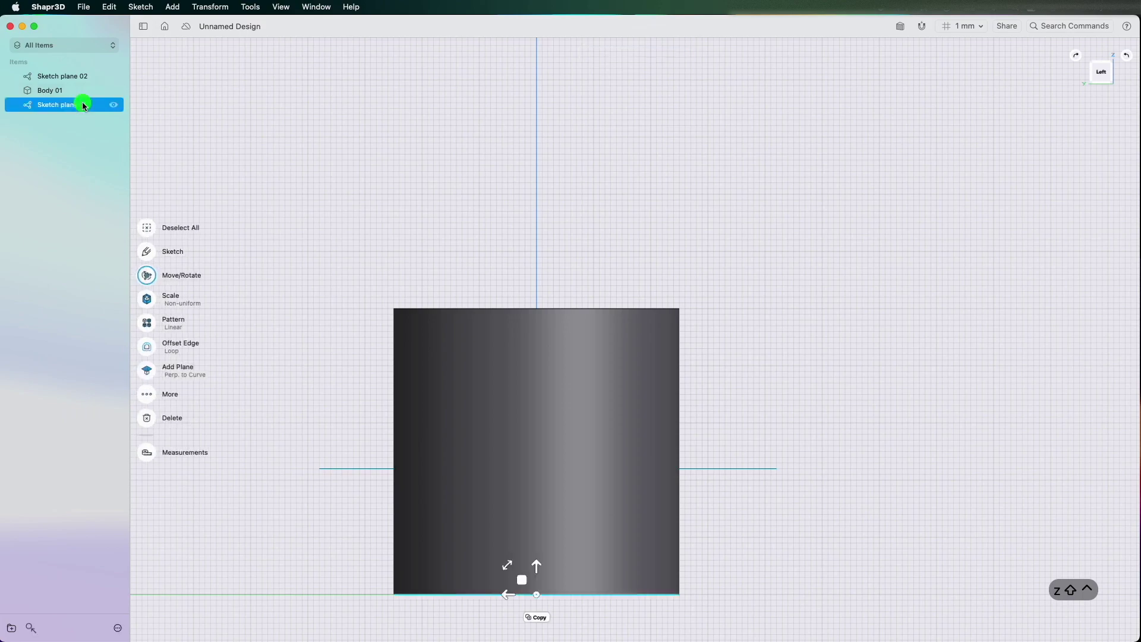
click(153, 256)
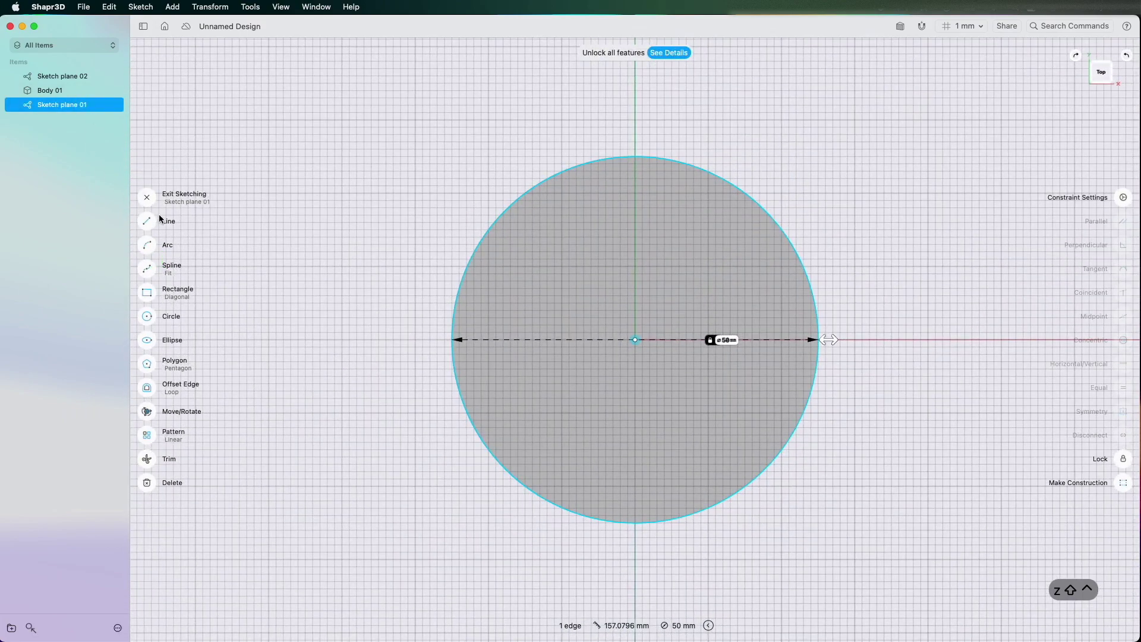
click(147, 197)
click(70, 76)
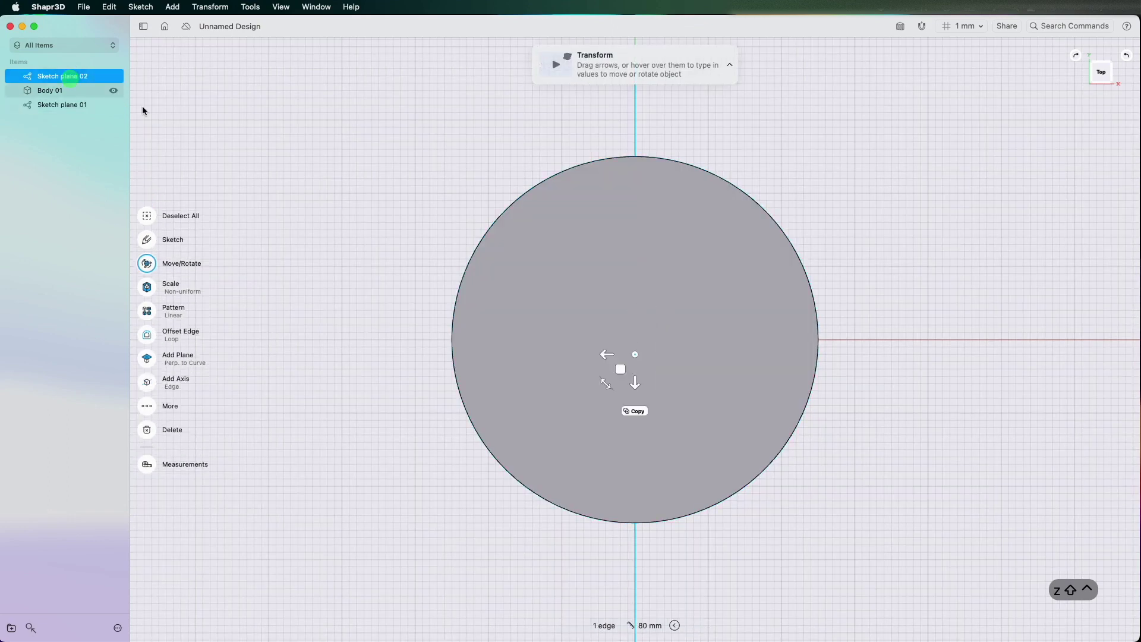
click(148, 241)
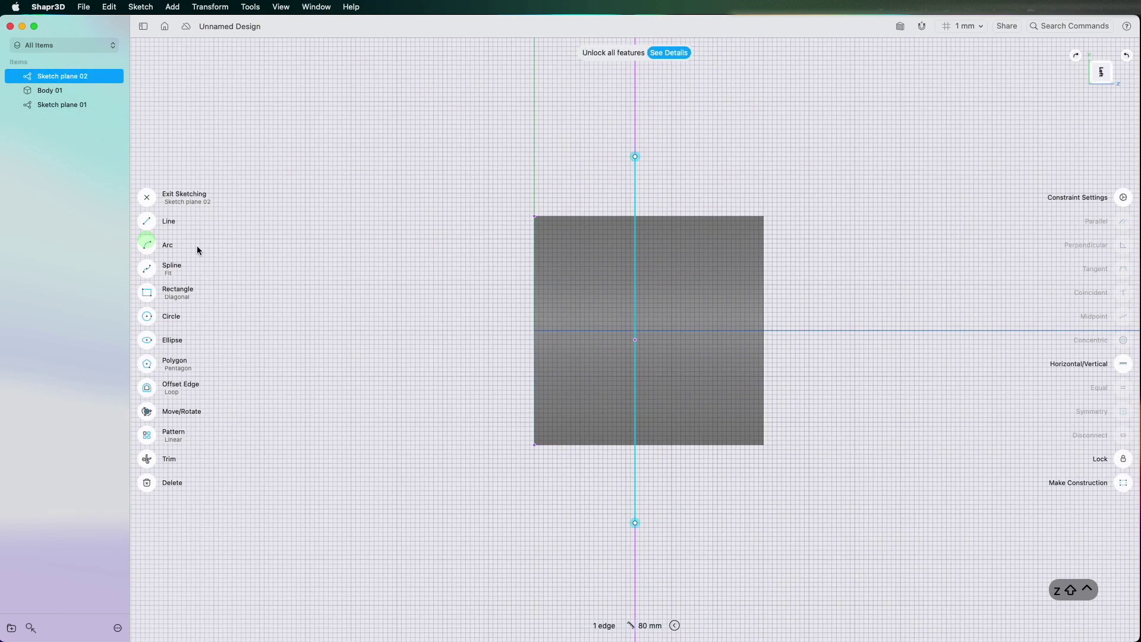
Delete the vertical line sketch and start a new sketch over the cylinder's side.
click(666, 205)
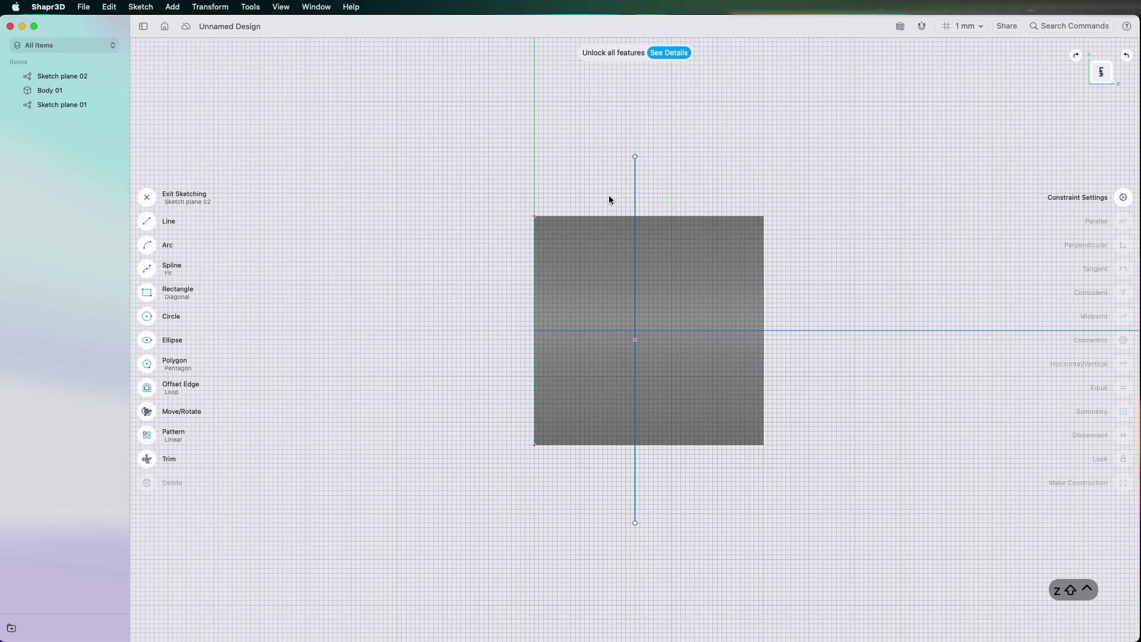
key(Escape)
click(633, 194)
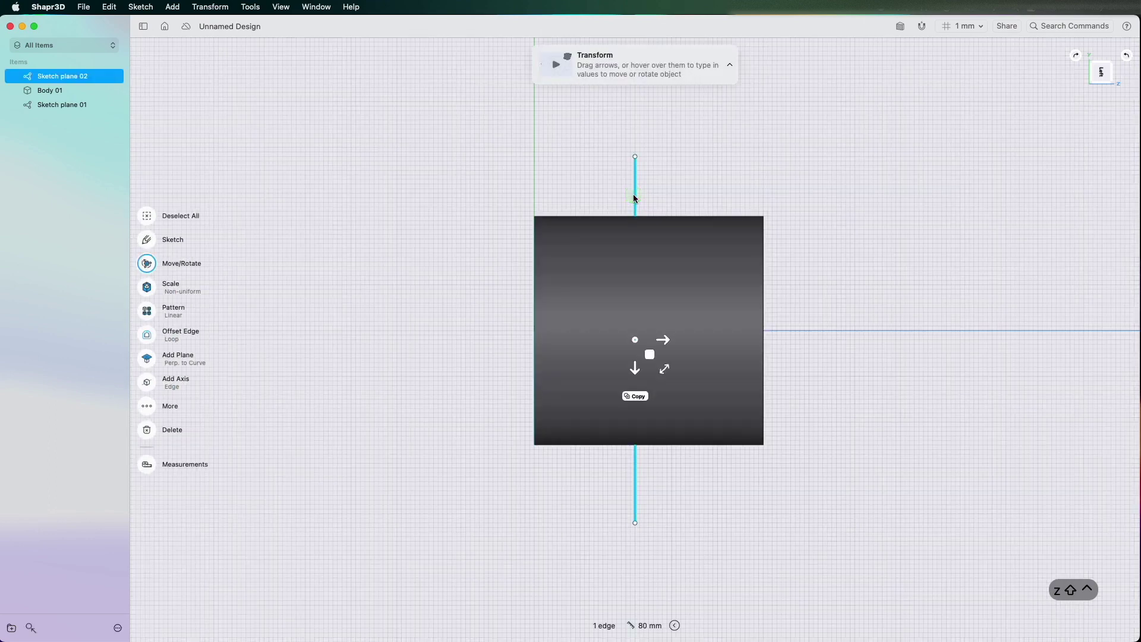
key(BackSpace)
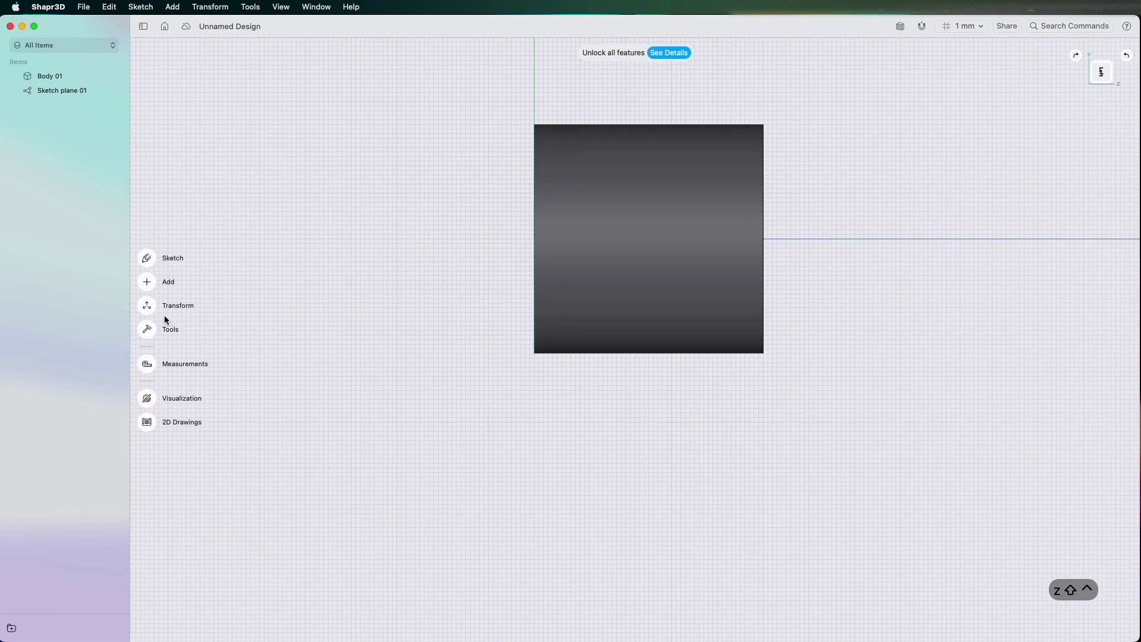
click(153, 268)
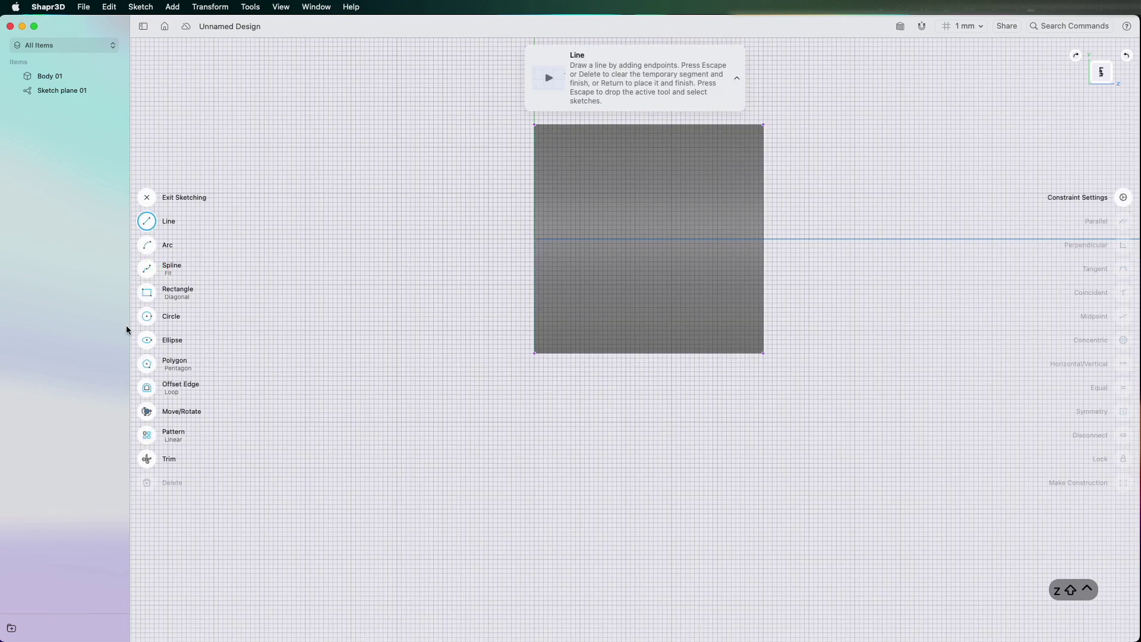
Draw a fit-point spline from the outline's top-left corner through four wavy points to the bottom-right corner.
click(144, 264)
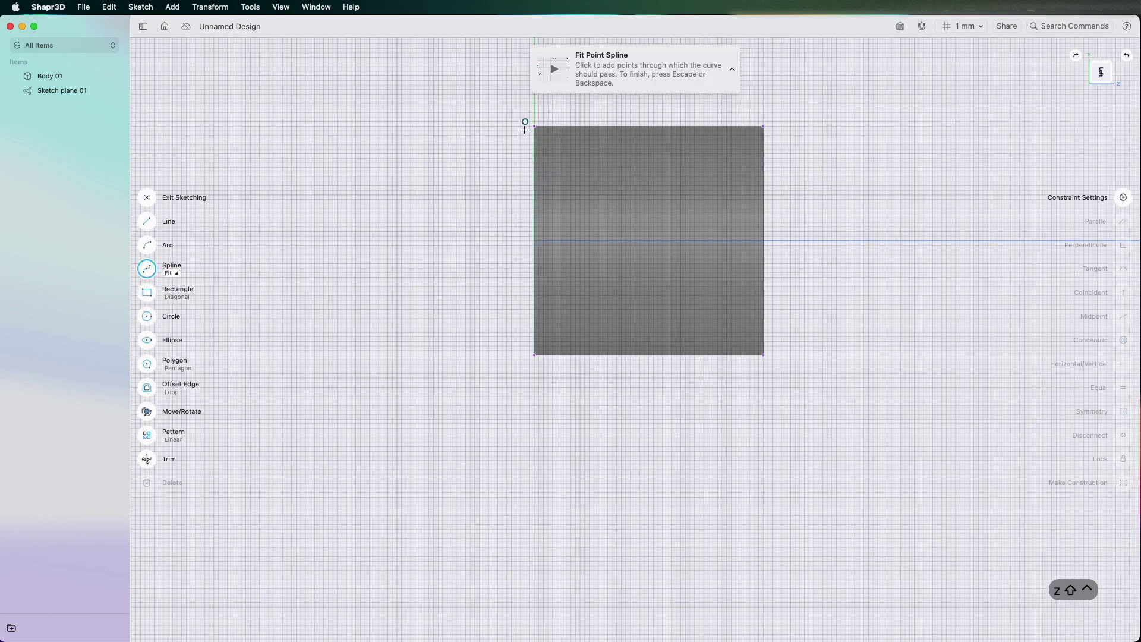
click(534, 126)
click(635, 189)
click(597, 291)
click(697, 329)
click(726, 212)
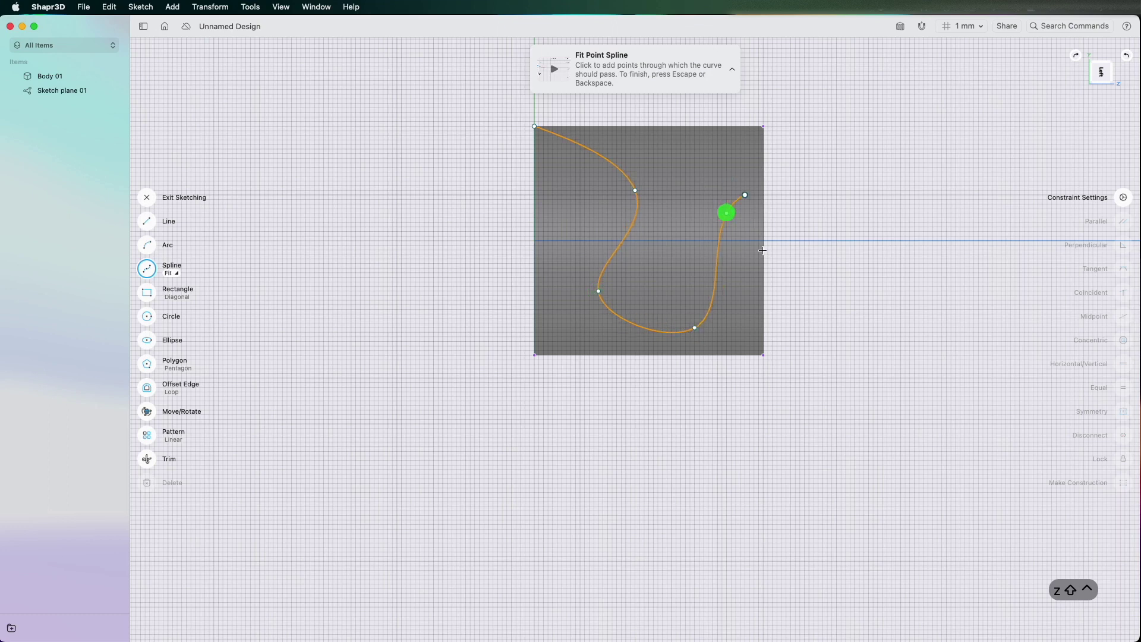
click(763, 355)
key(Escape)
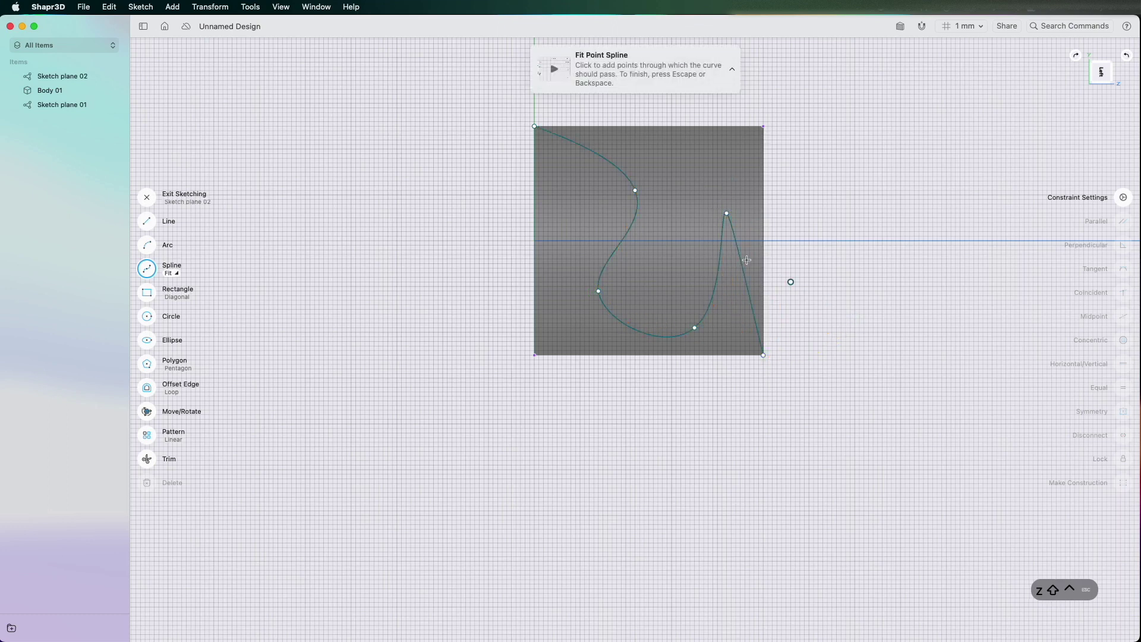
Drag the upper-right and bottom fit points to reshape the wave, then exit sketching.
drag(723, 214, 699, 176)
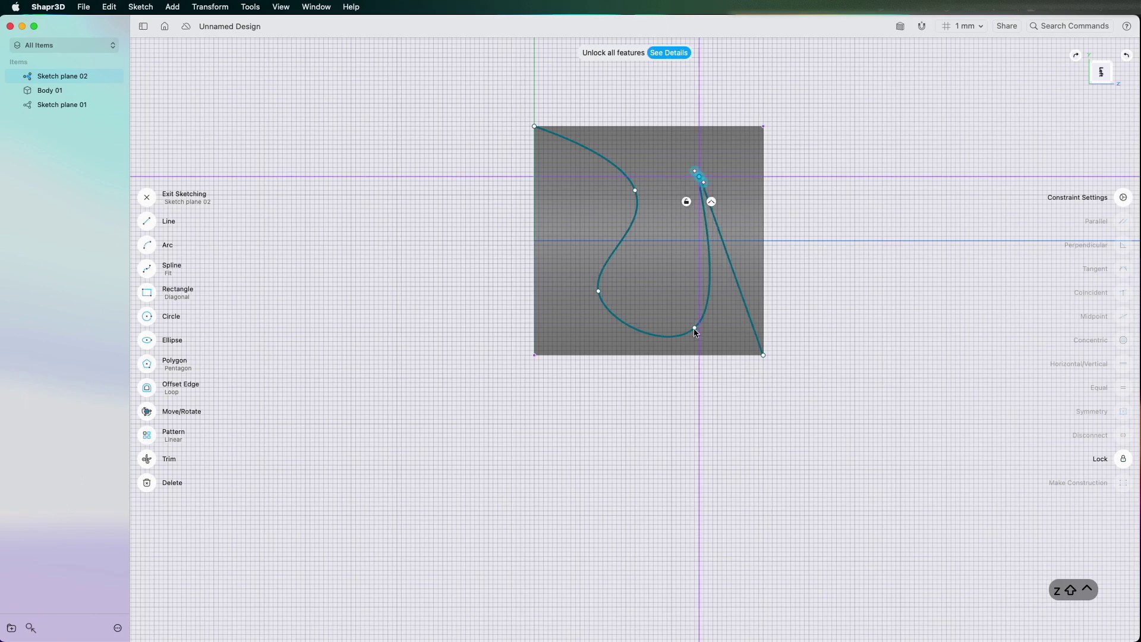
drag(690, 326, 676, 291)
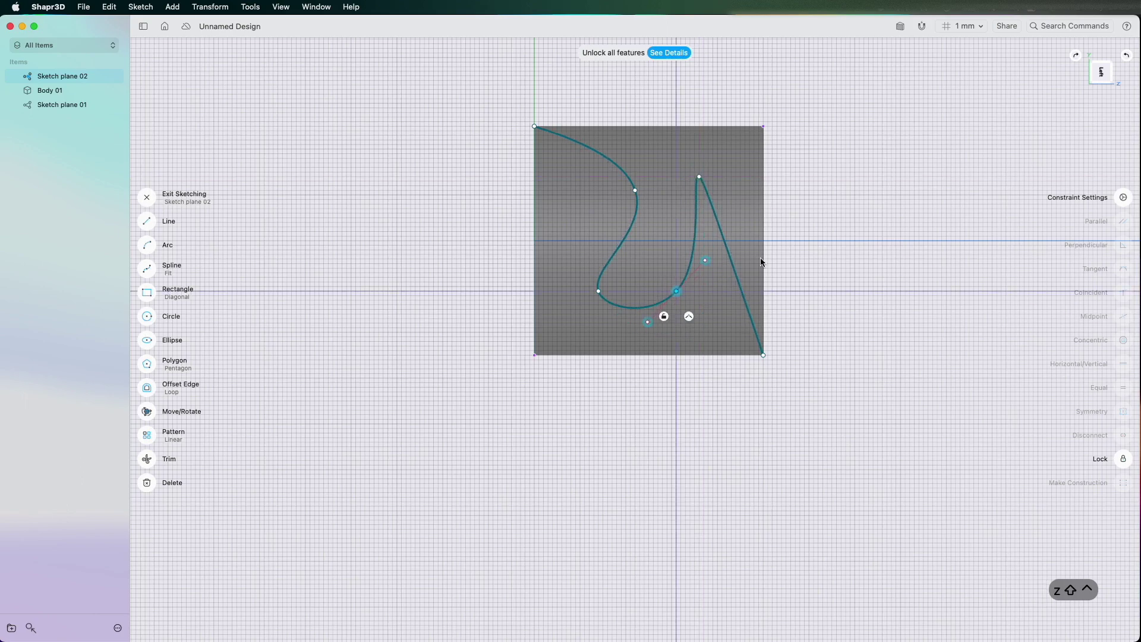
click(1123, 54)
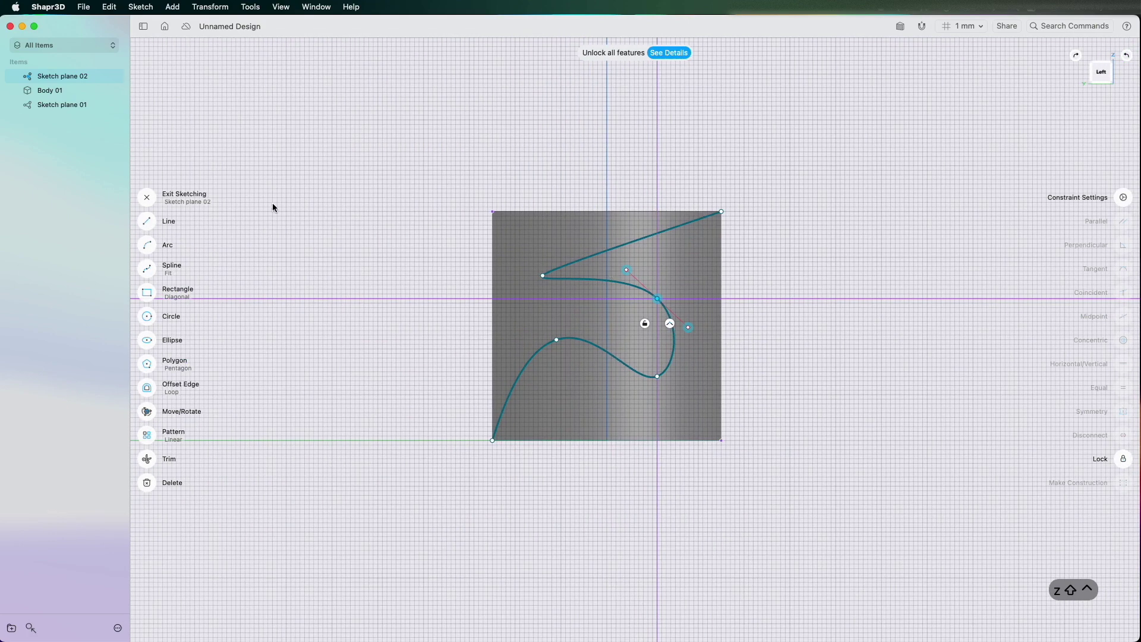
click(149, 201)
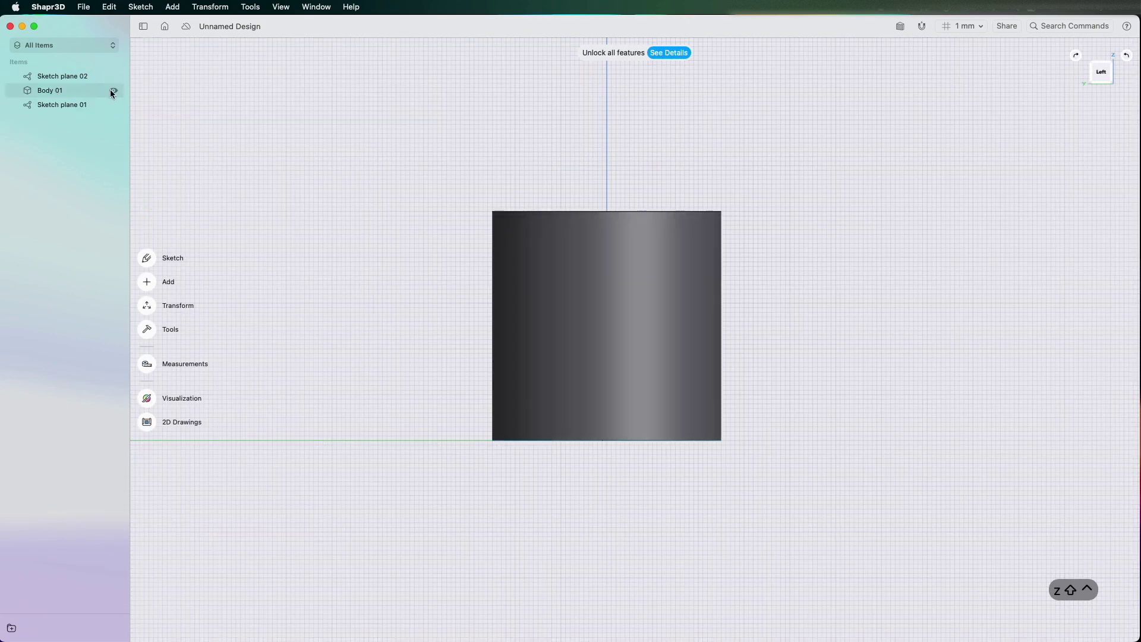
After checking the spline with the cylinder hidden, project it onto the cylinder's curved side face.
click(113, 90)
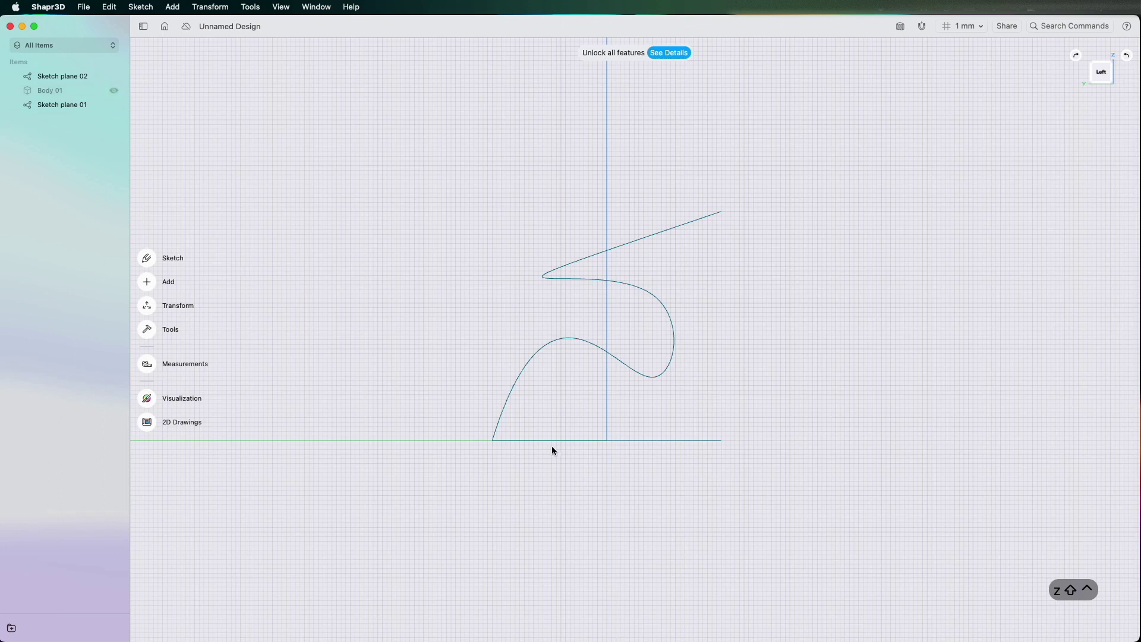
click(113, 90)
click(149, 329)
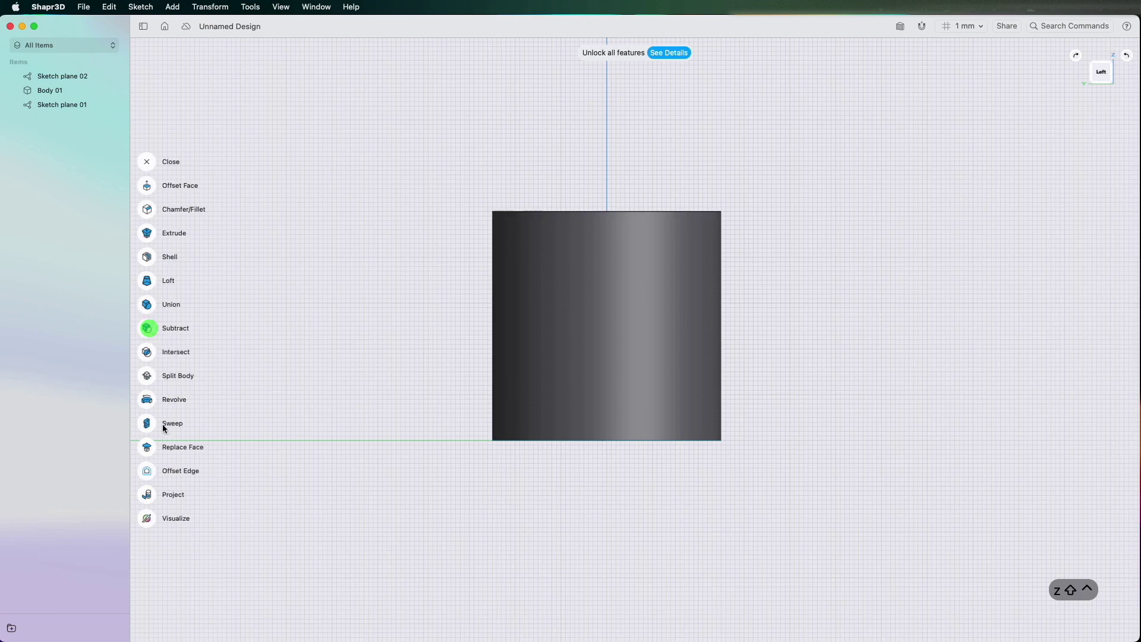
click(146, 493)
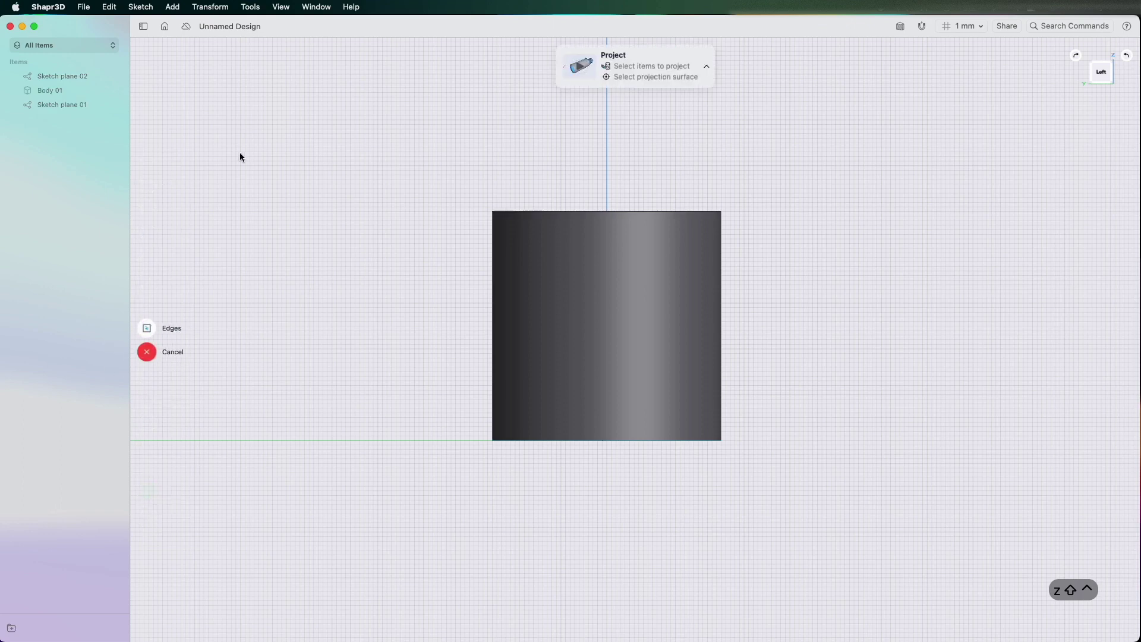
click(48, 79)
click(696, 314)
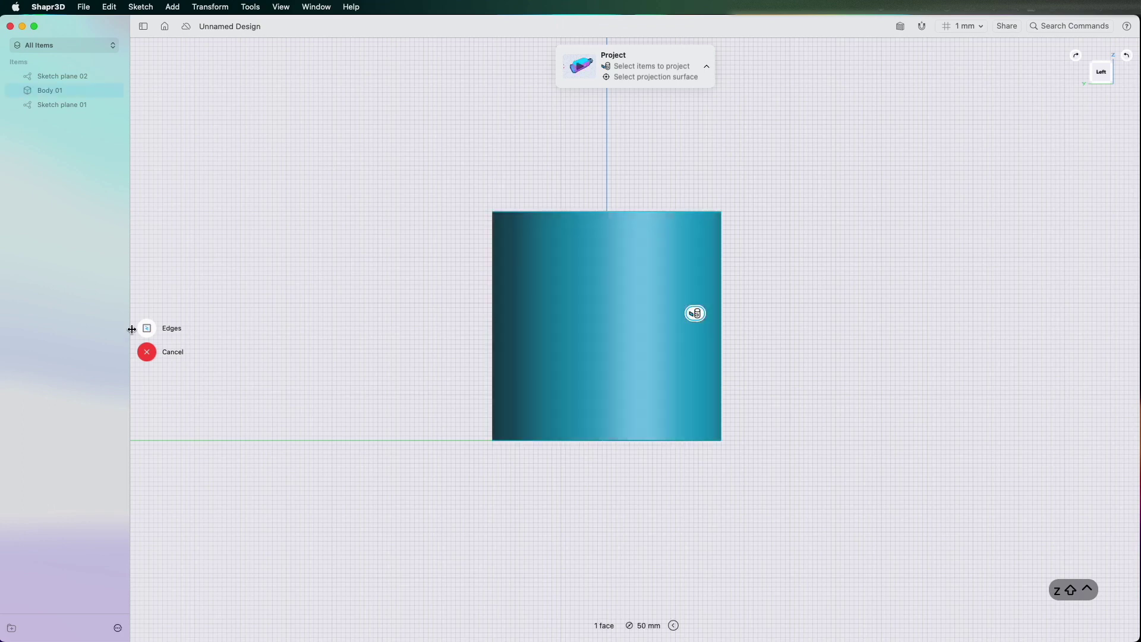
click(668, 354)
click(586, 283)
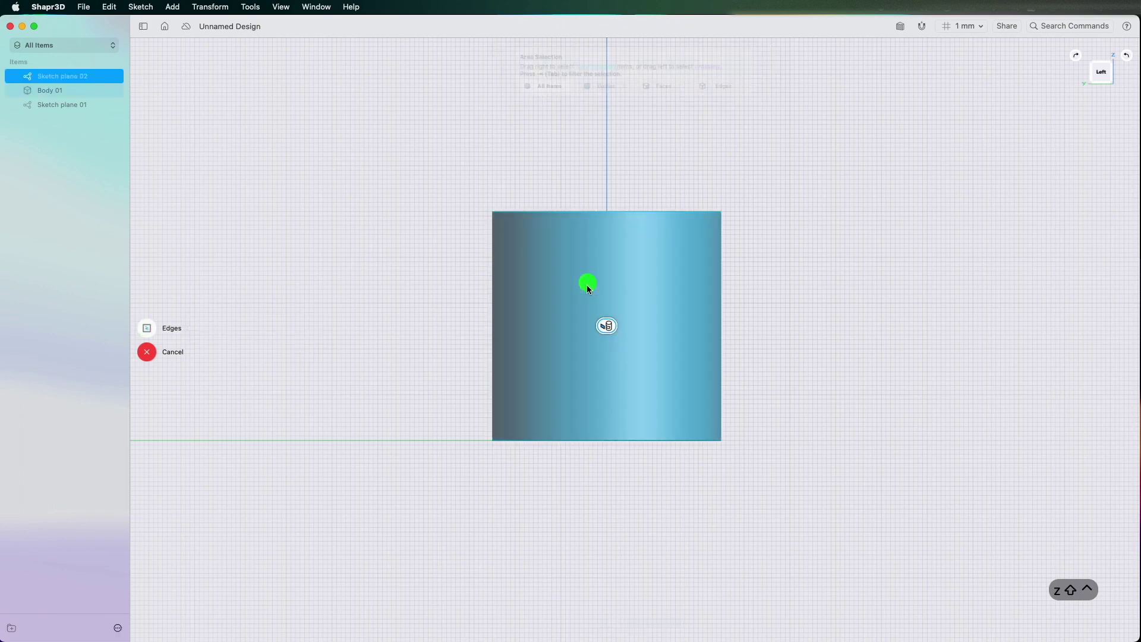
click(639, 314)
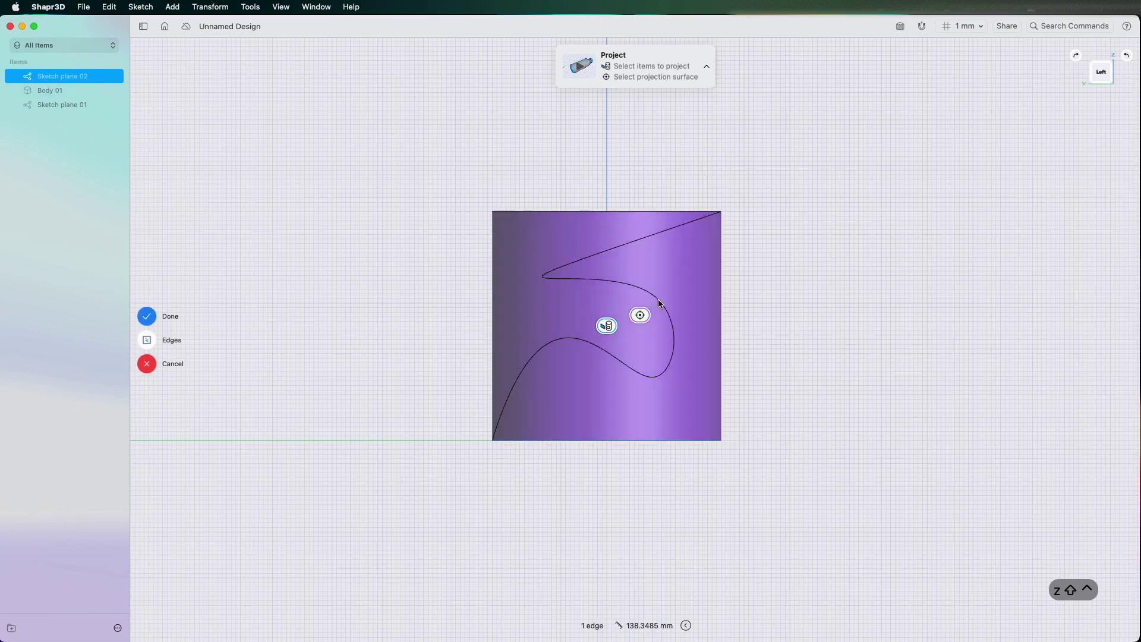
scroll(622, 310, up, 2)
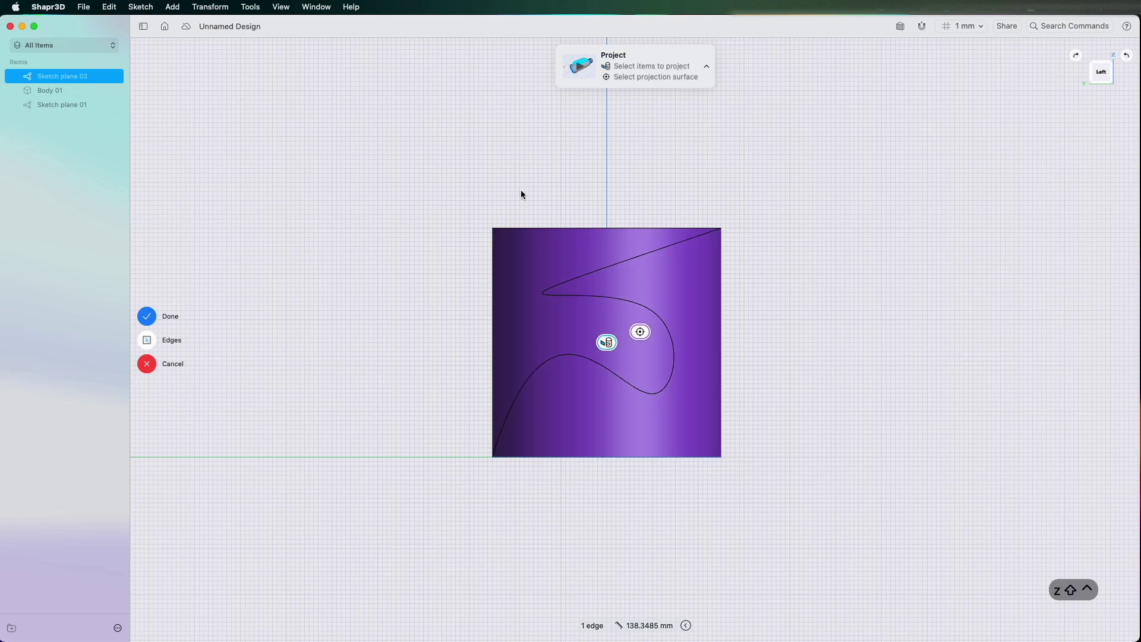
click(149, 314)
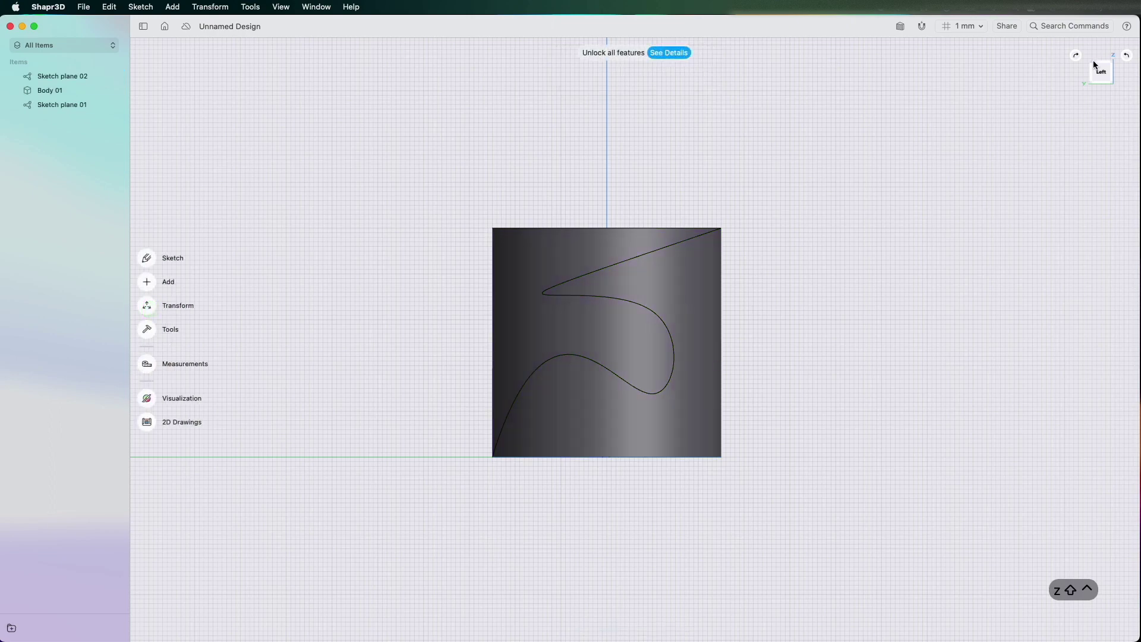
Orbit the cylinder from an isometric view and select one split side face, bringing up Offset Face at 25 mm radius.
click(1114, 64)
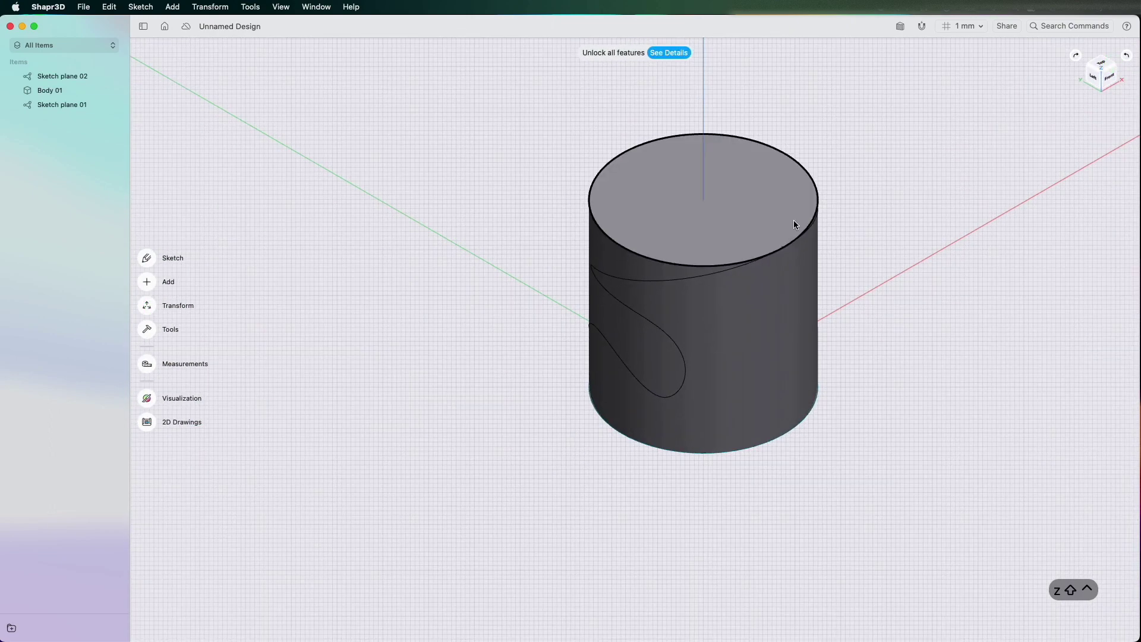
scroll(774, 276, down, 4)
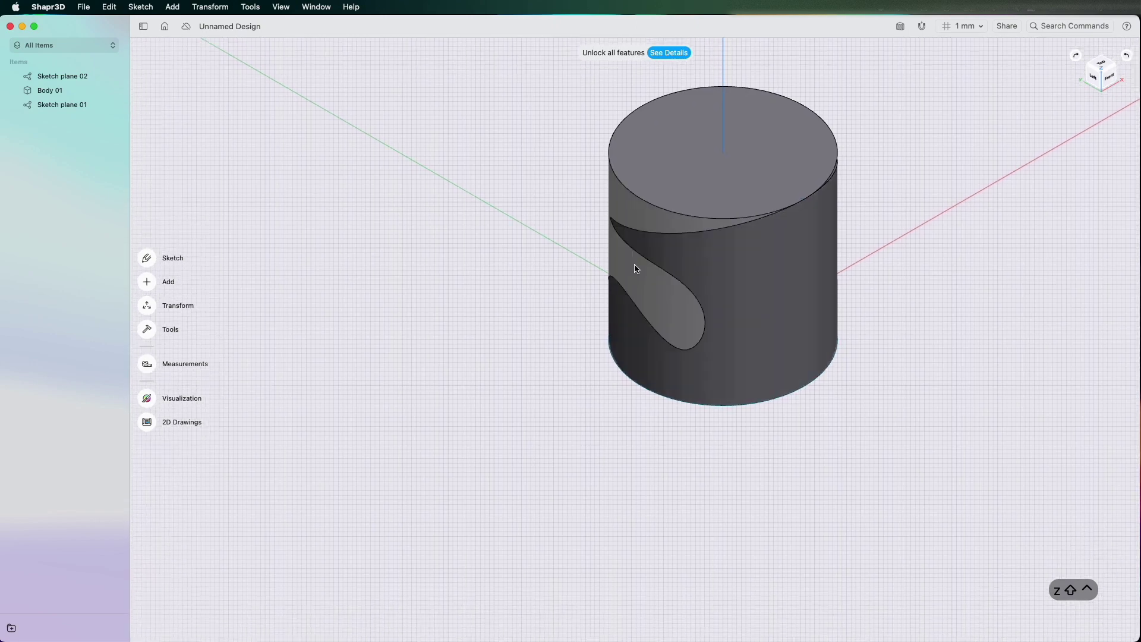
scroll(771, 278, right, 5)
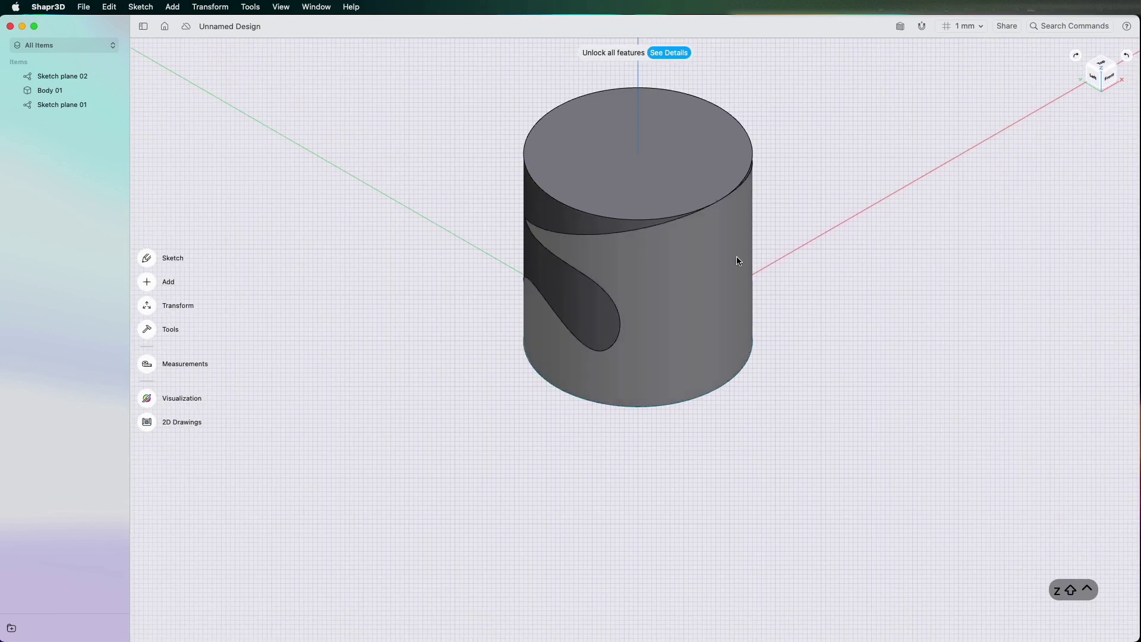
scroll(739, 262, left, 10)
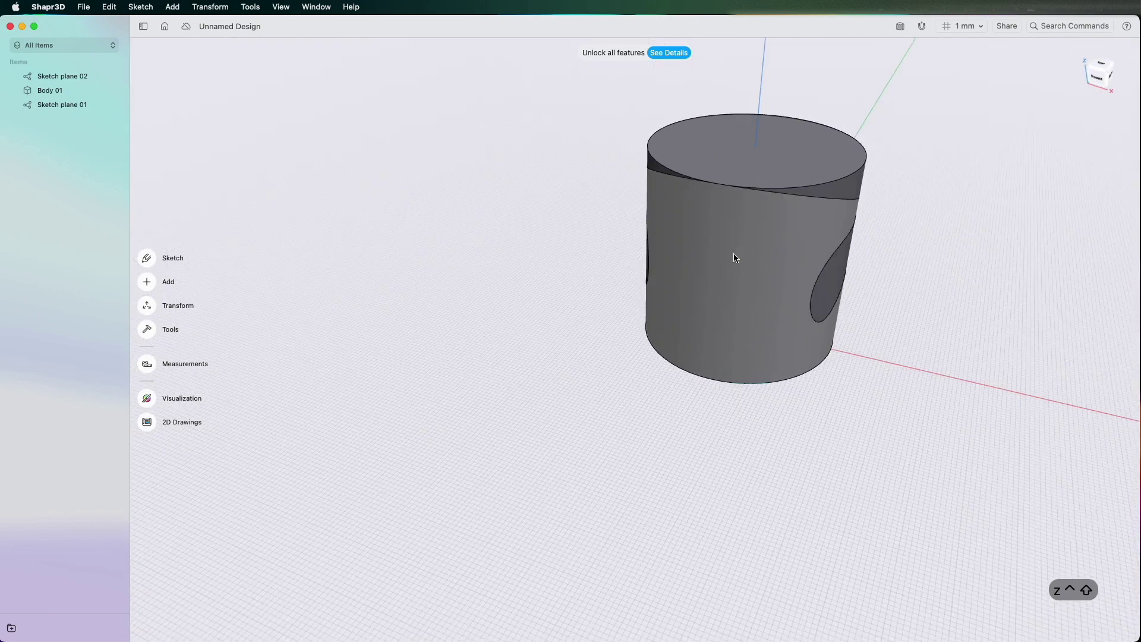
scroll(736, 258, left, 10)
scroll(736, 258, up, 6)
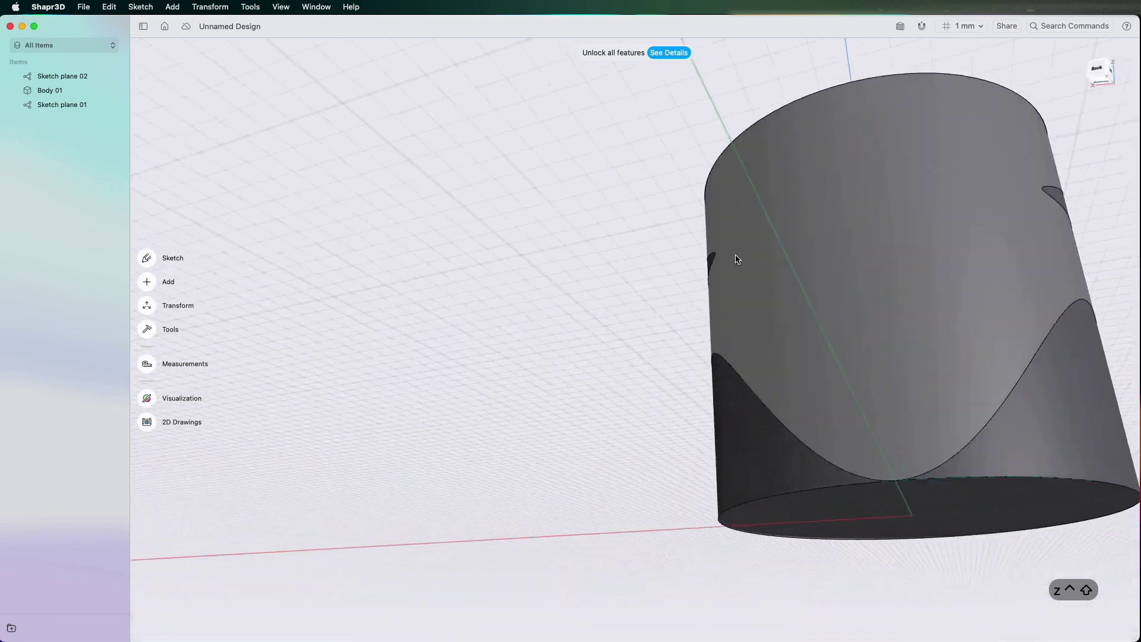
scroll(737, 258, down, 10)
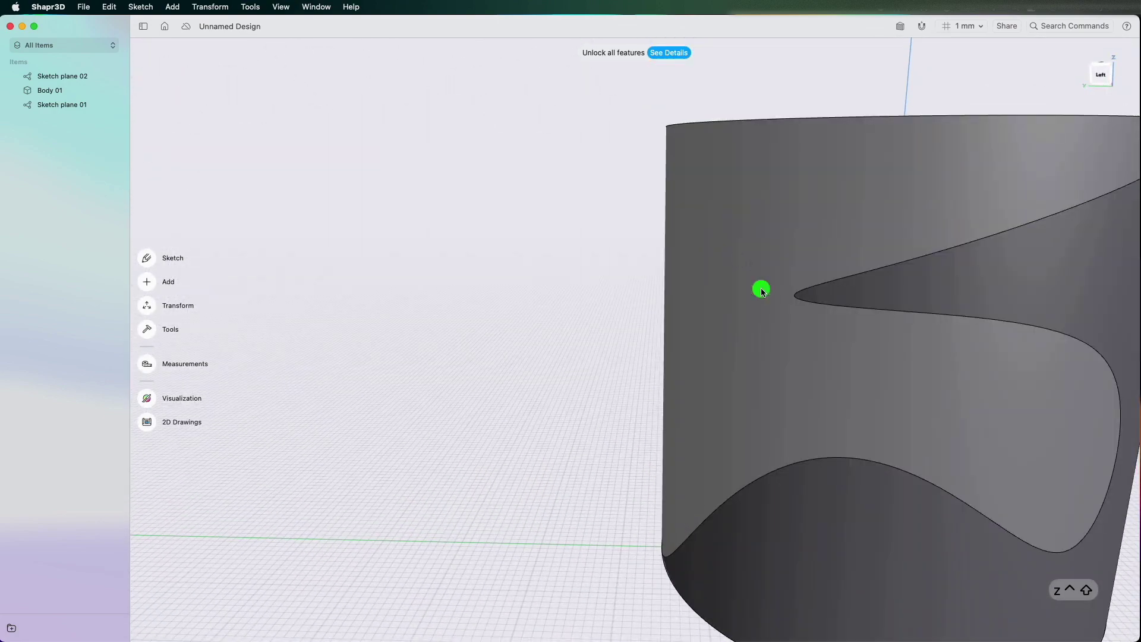
click(762, 291)
click(1091, 69)
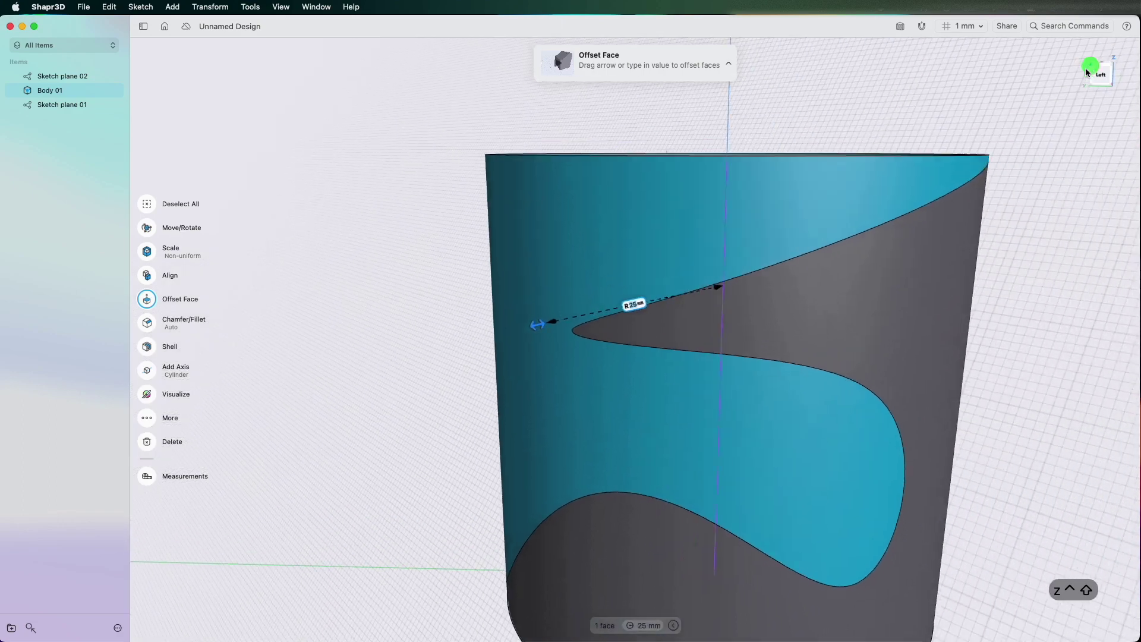
drag(832, 447, 791, 413)
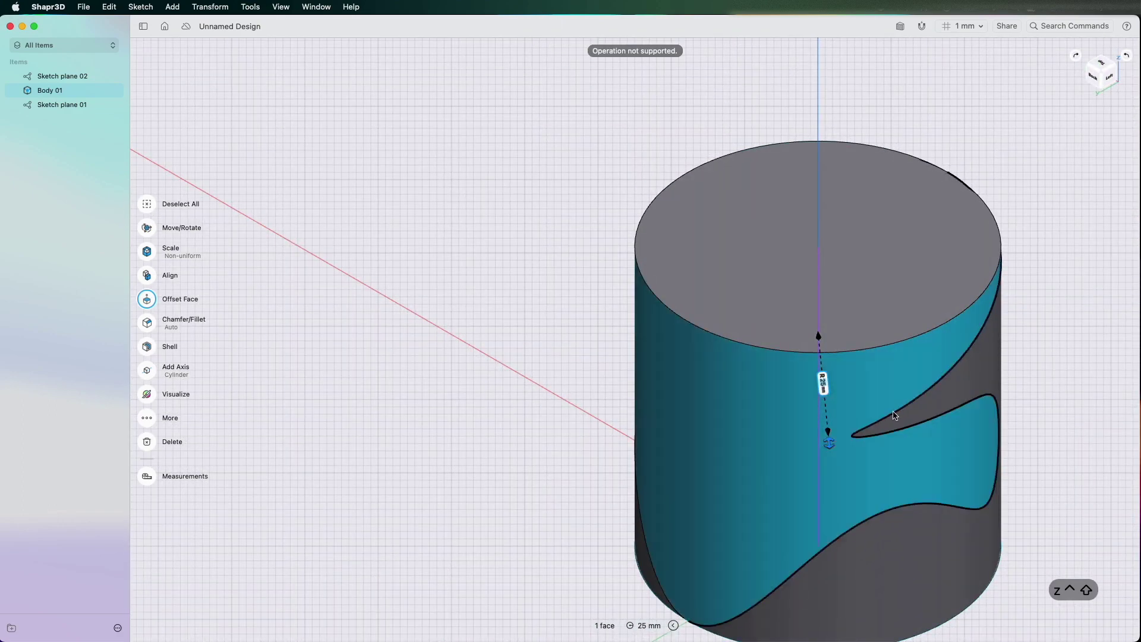
click(898, 417)
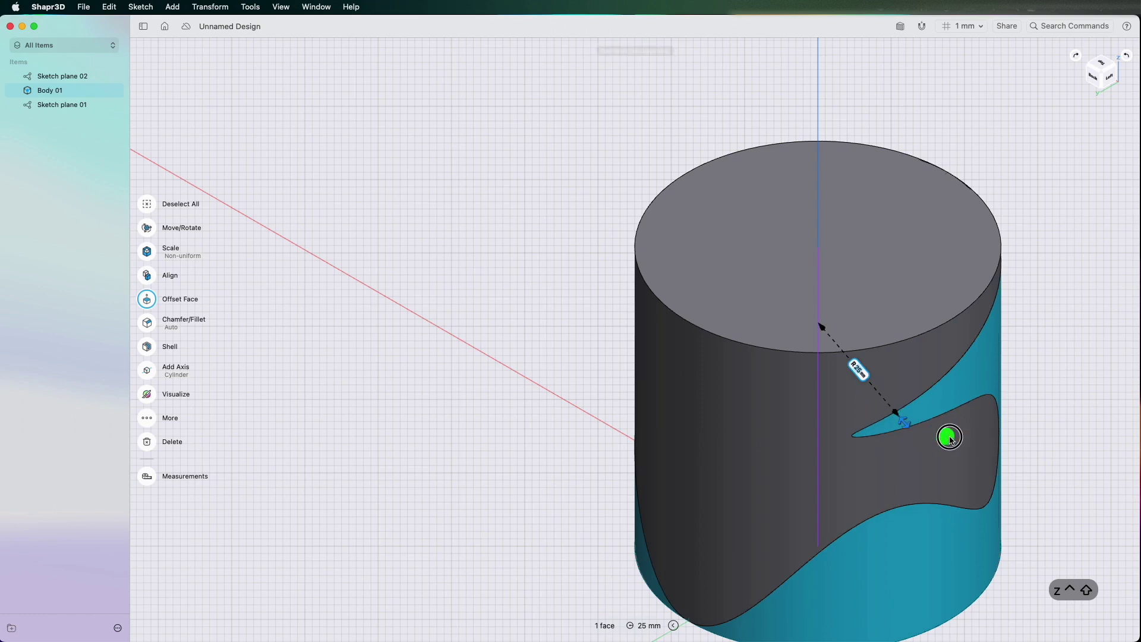